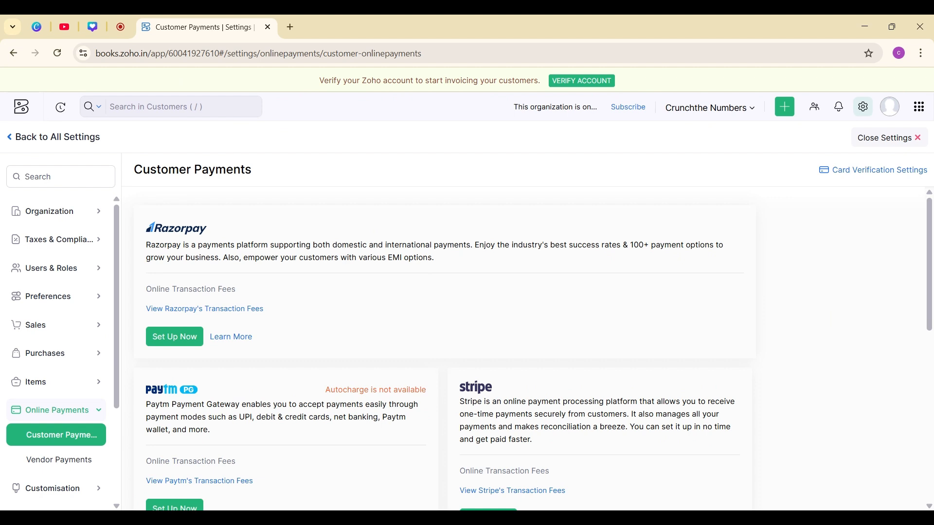
# Leave the settings and open the Chart of Accounts in the Accountant section
pyautogui.click(876, 136)
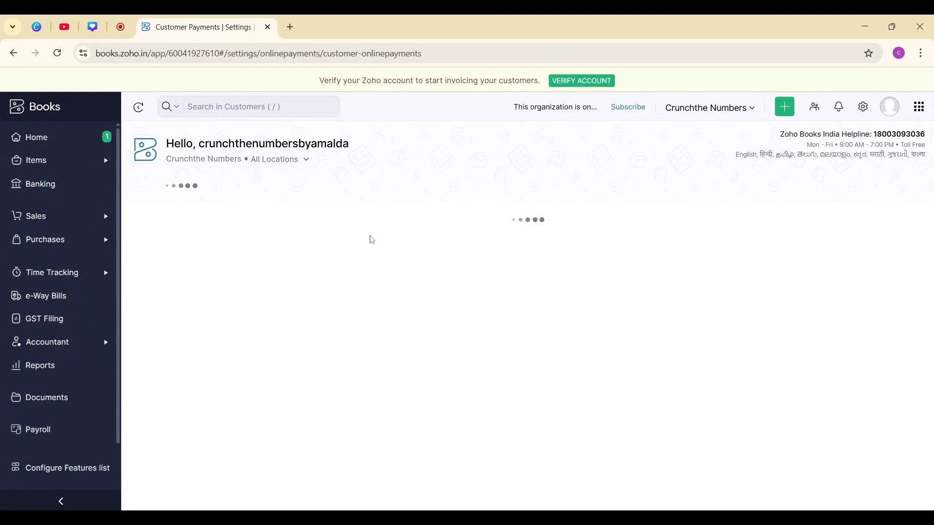
pyautogui.click(48, 342)
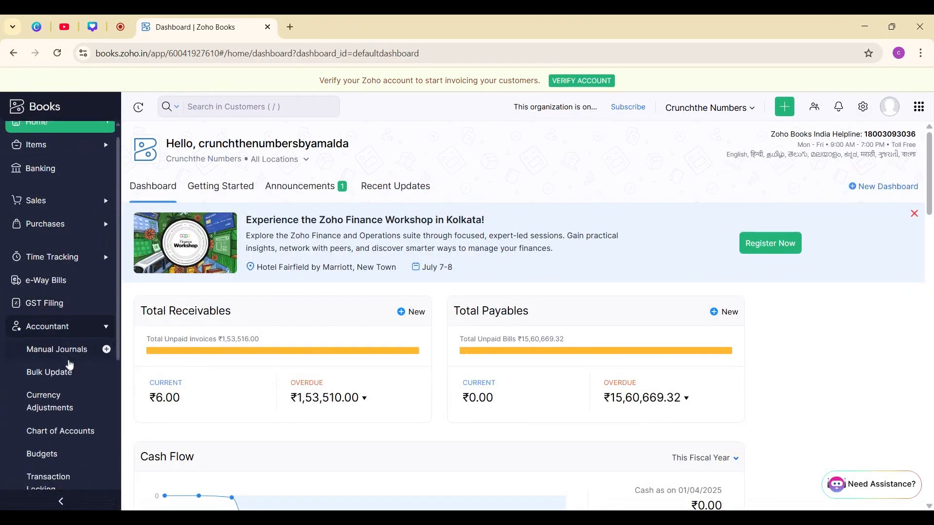
pyautogui.scroll(-2, 70, 365)
pyautogui.click(76, 325)
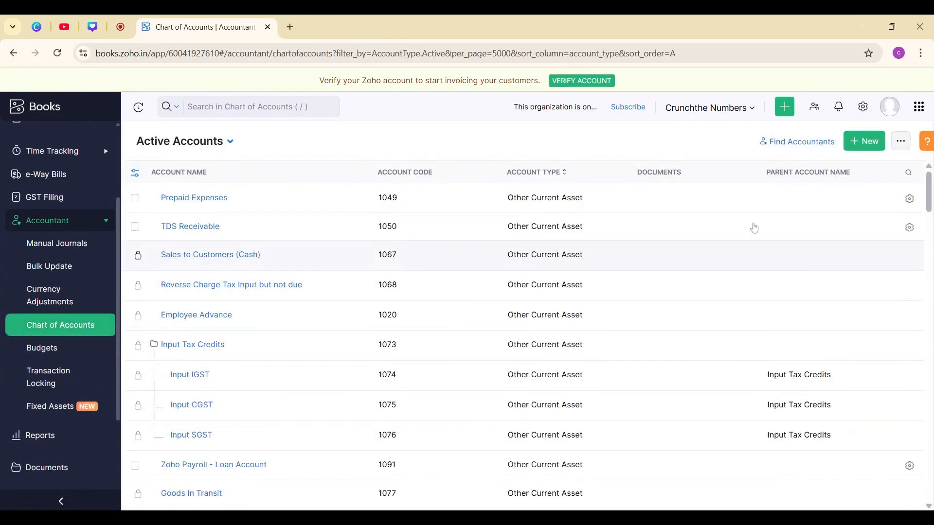
# Create a new account of type Payment Clearing Account named "Paytm Clearing Account" and save it
pyautogui.click(853, 145)
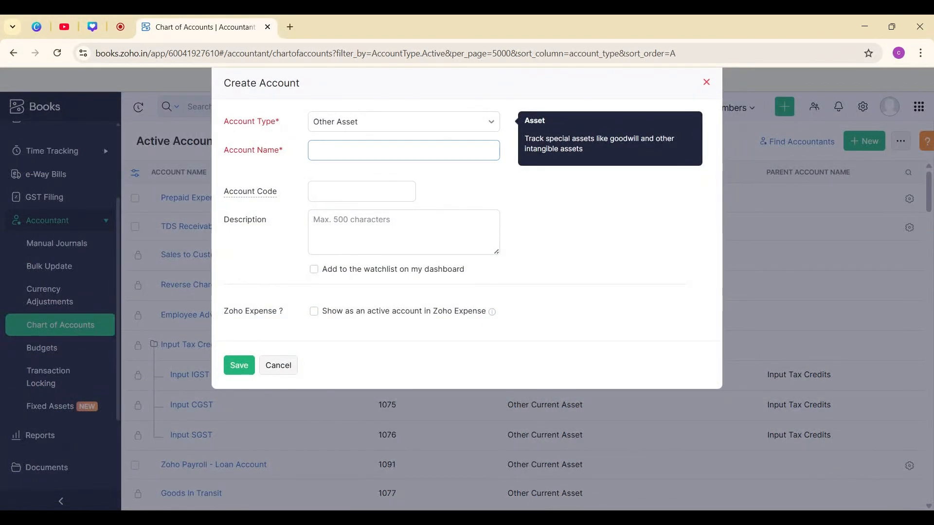
pyautogui.click(384, 124)
pyautogui.scroll(-3, 387, 189)
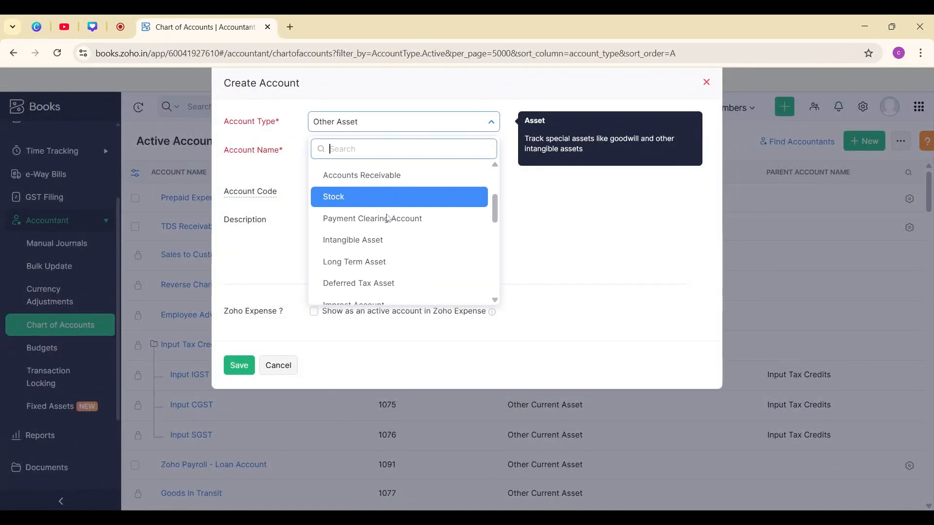
pyautogui.click(387, 219)
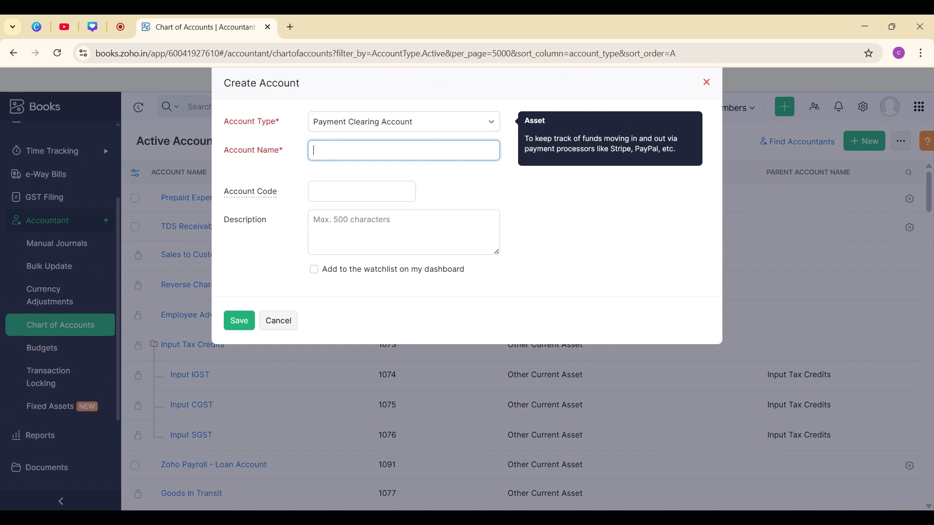
pyautogui.write('Paytm')
pyautogui.write(' Cla')
pyautogui.write('earin')
pyautogui.write('g Account')
pyautogui.click(245, 323)
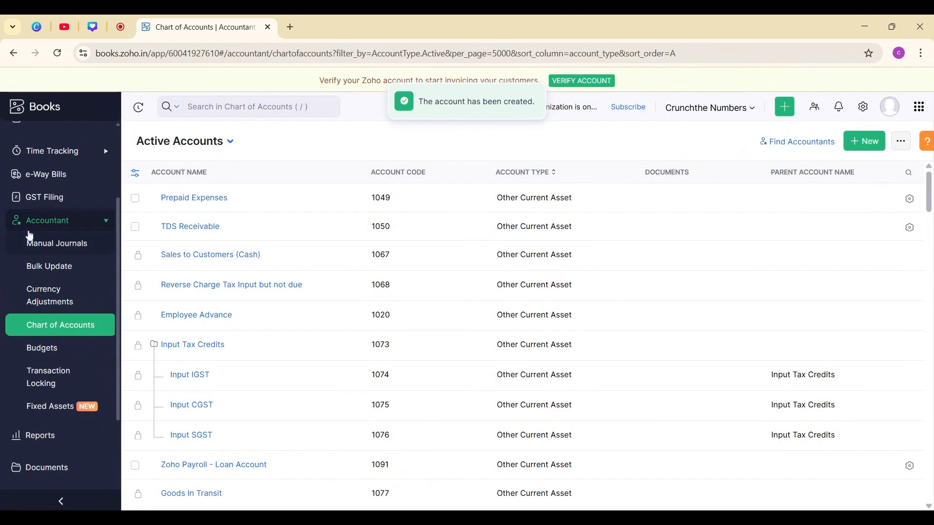
# Open the ABC customer invoice dated 26/06/2025 and start recording a payment for it
pyautogui.scroll(3, 63, 160)
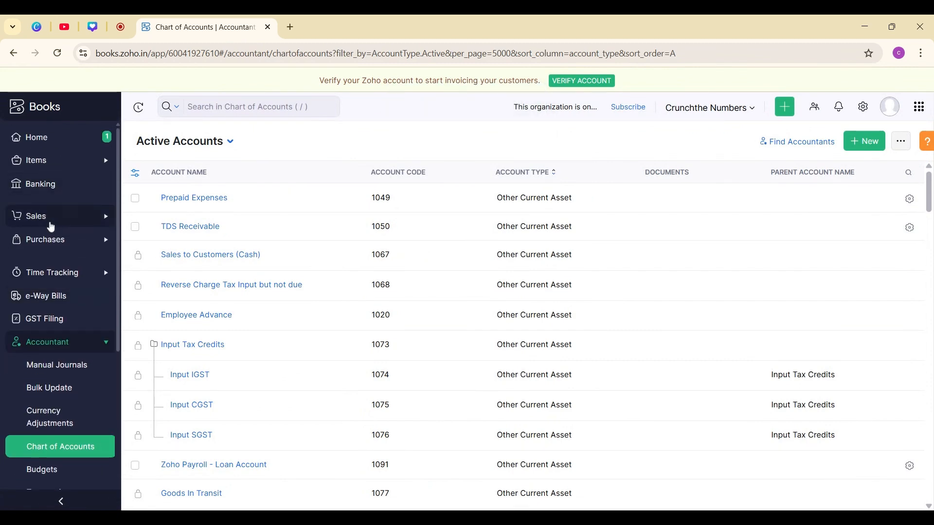
pyautogui.click(52, 217)
pyautogui.click(68, 331)
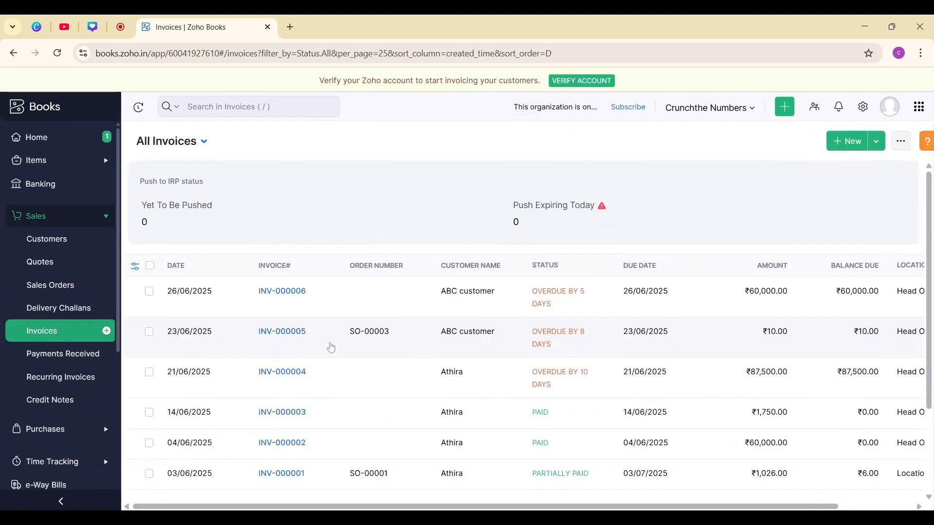
pyautogui.click(355, 317)
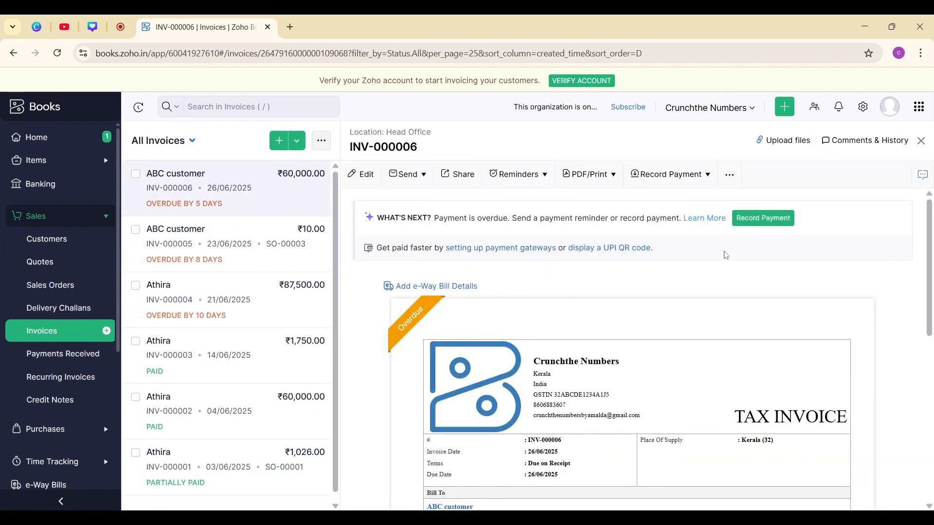
pyautogui.click(762, 219)
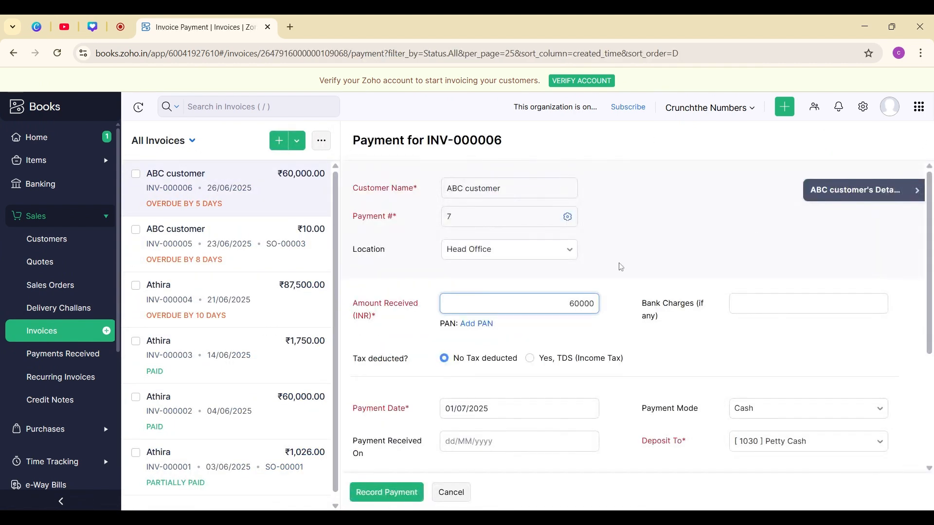
# Set the payment's Deposit To account to Paytm Clearing Account and record the payment
pyautogui.scroll(-3, 560, 307)
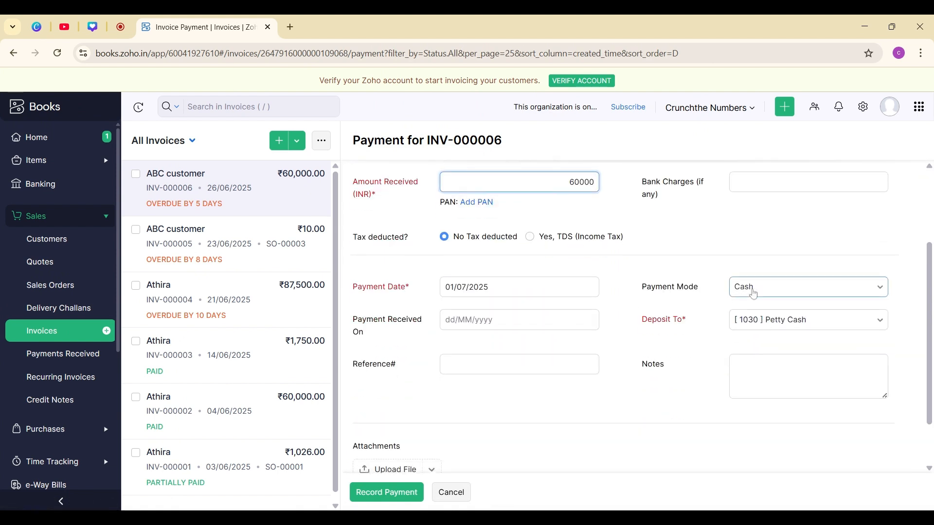
pyautogui.click(757, 327)
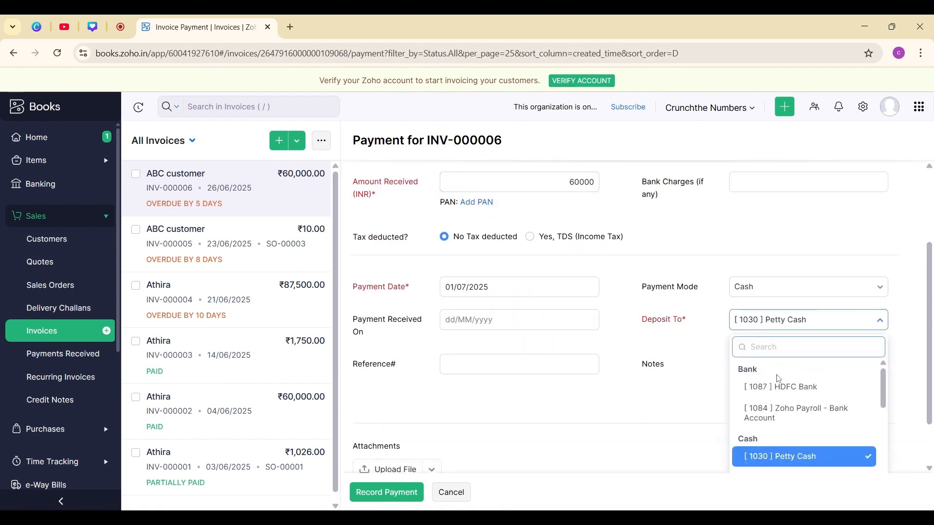
pyautogui.scroll(-6, 784, 404)
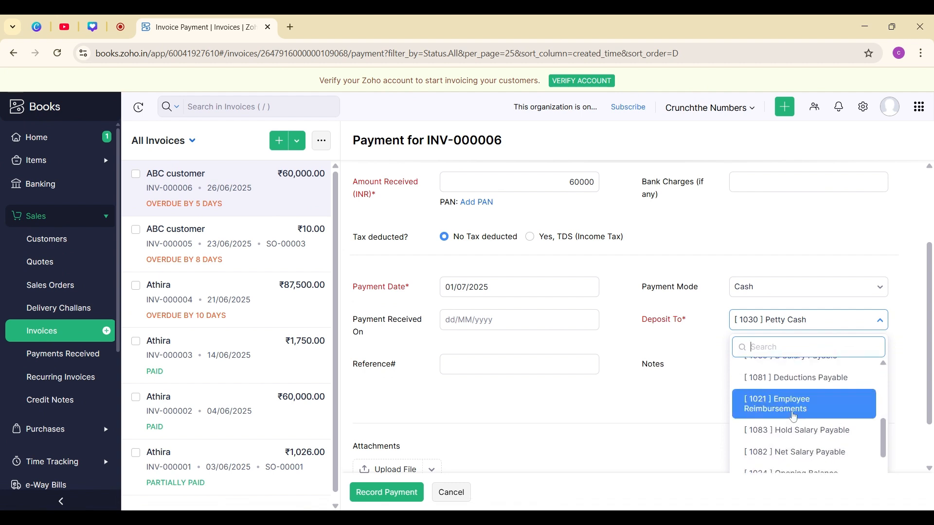
pyautogui.scroll(-3, 800, 428)
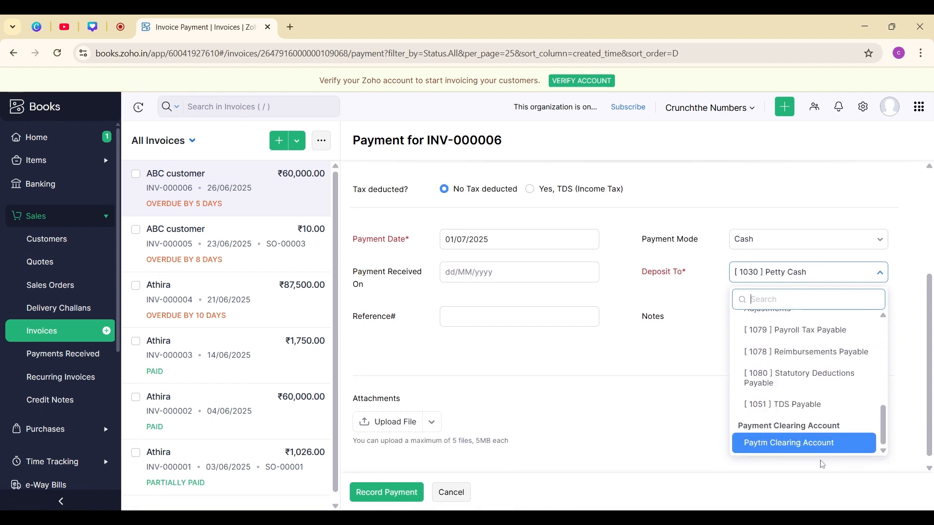
pyautogui.click(808, 431)
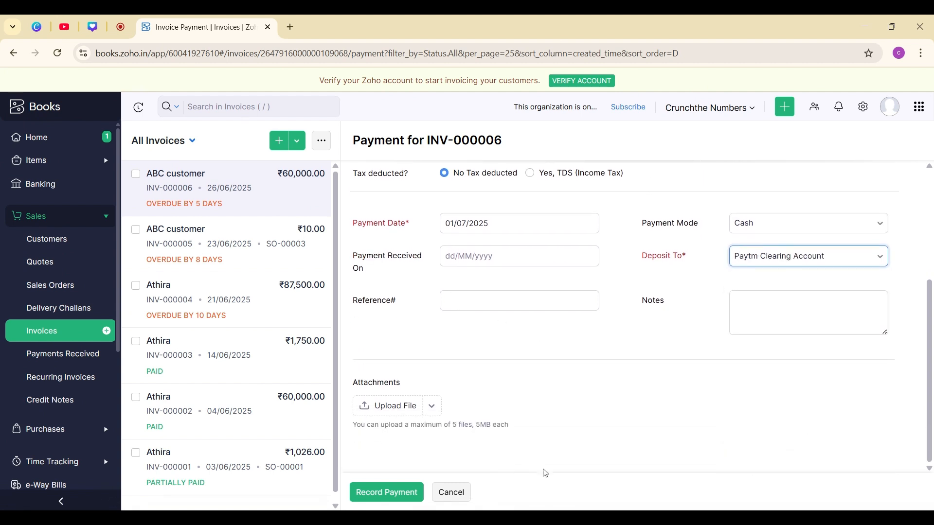
pyautogui.click(395, 496)
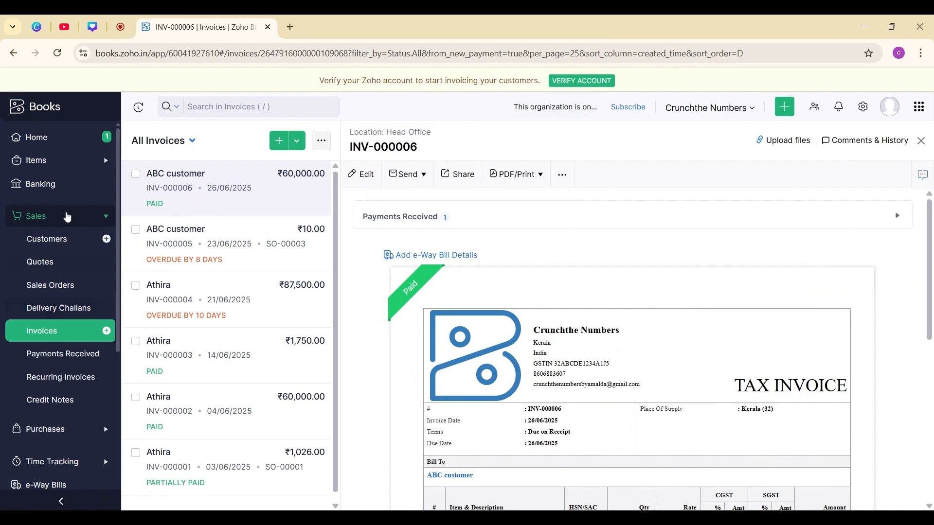
# Review the banking overview and open the HDFC Bank account's transactions
pyautogui.click(63, 190)
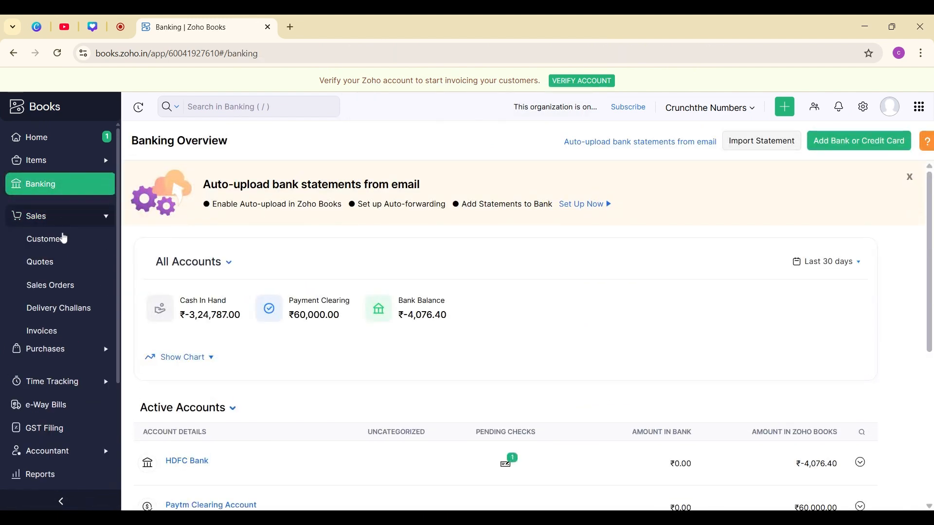
pyautogui.click(60, 327)
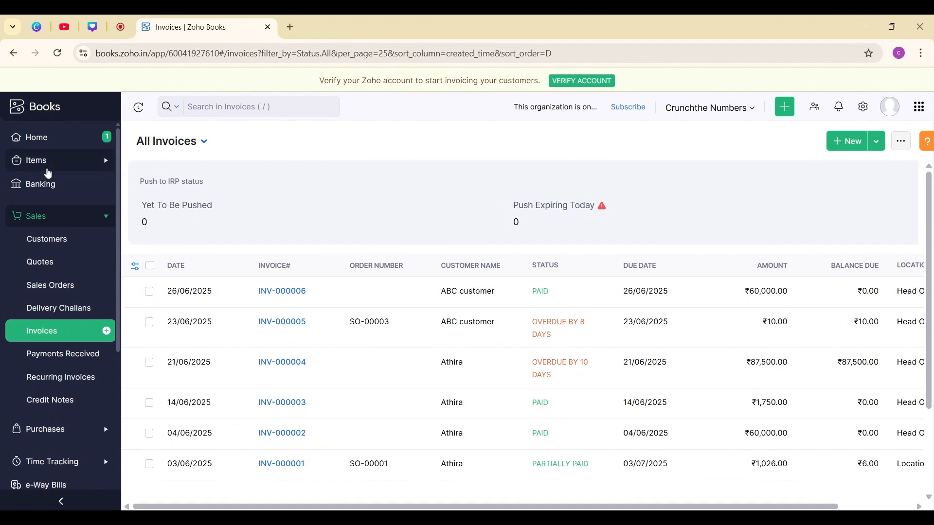
pyautogui.click(46, 185)
pyautogui.scroll(-4, 477, 364)
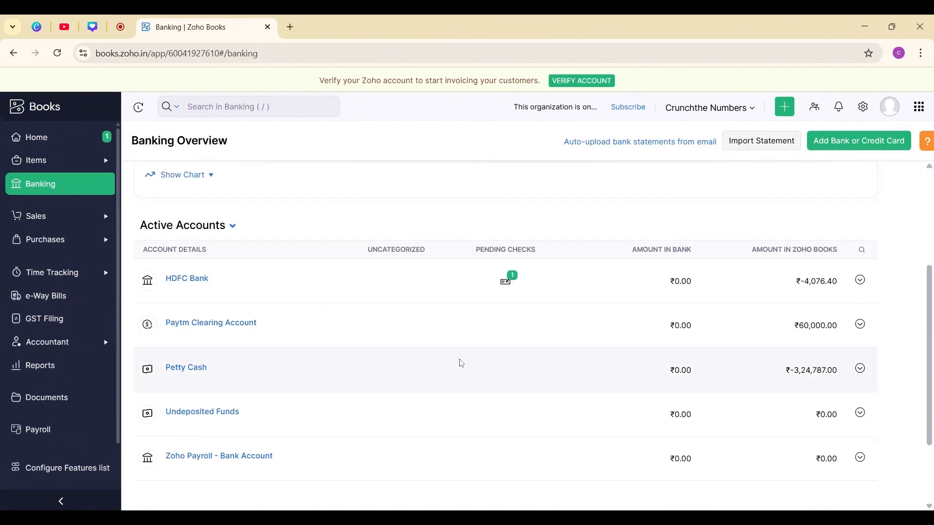
pyautogui.click(194, 284)
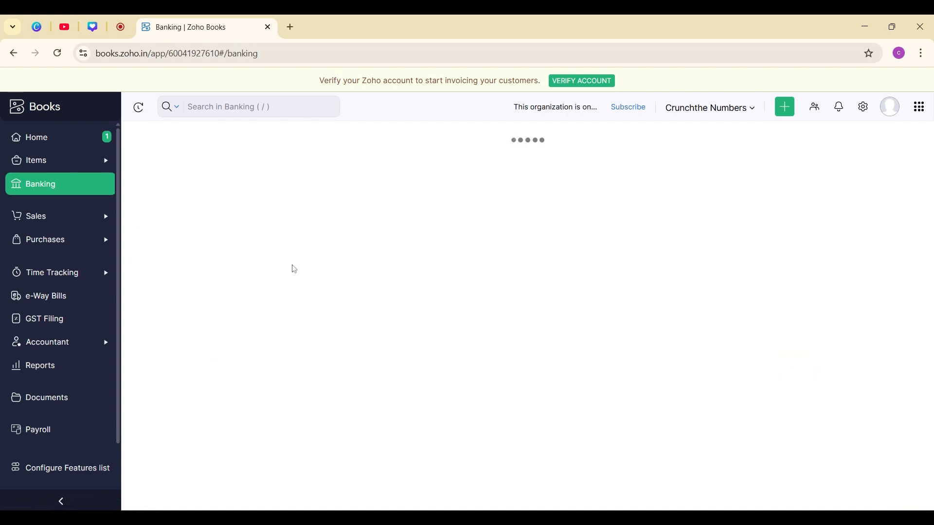
# Add a Transfer From Another Account transaction to HDFC Bank with Paytm Clearing Account as the source account
pyautogui.click(747, 155)
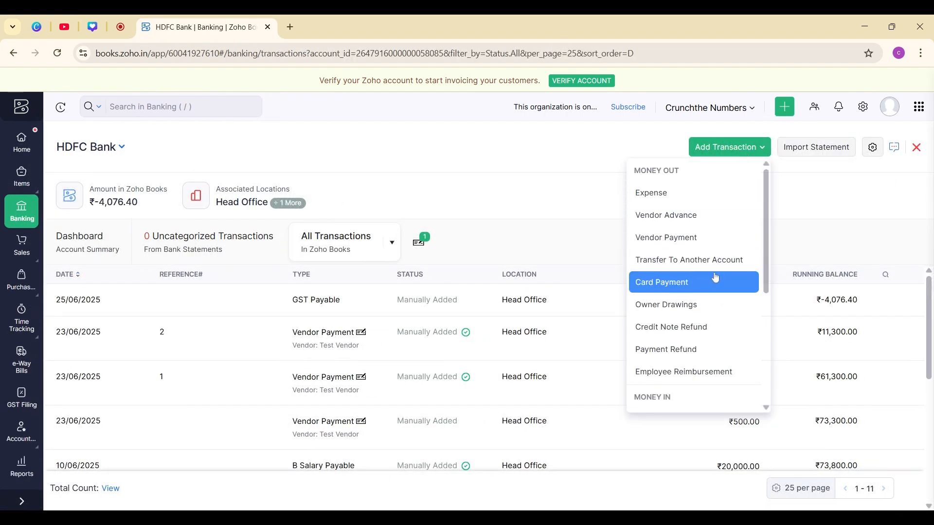
pyautogui.scroll(-2, 688, 309)
pyautogui.scroll(-2, 687, 310)
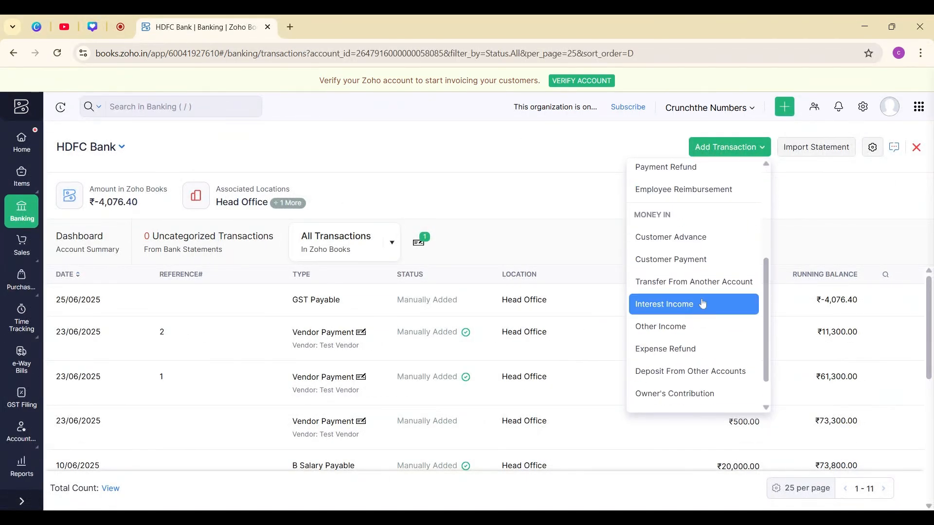
pyautogui.click(701, 277)
pyautogui.click(764, 266)
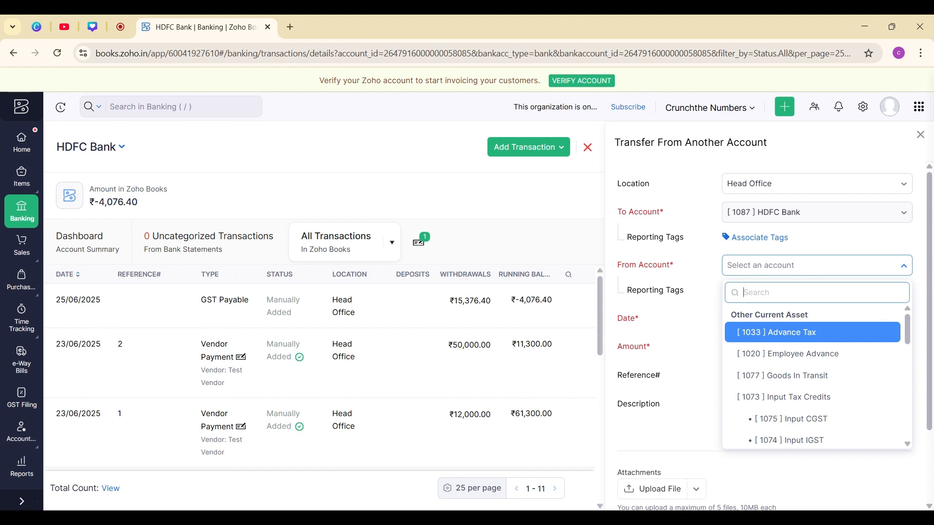
pyautogui.write('payt')
pyautogui.click(784, 329)
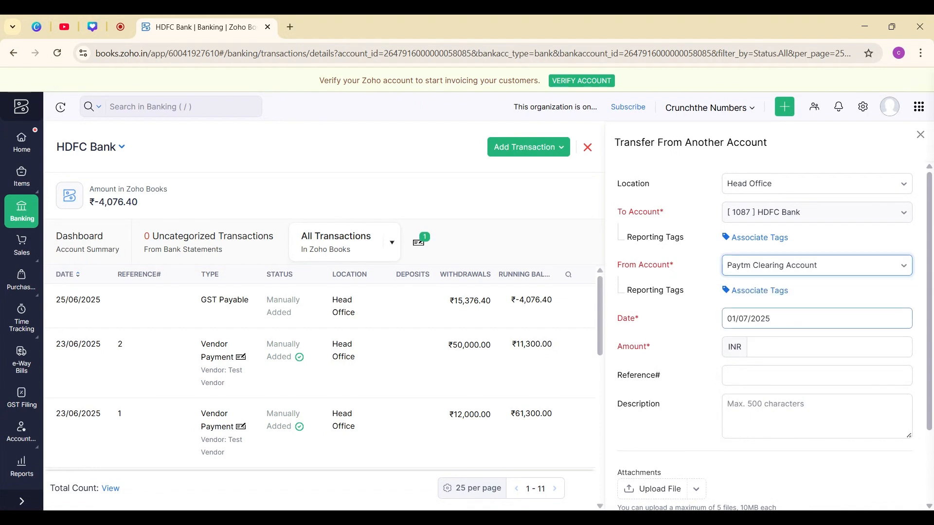
# Set the transfer amount to INR 58000 and save the transaction
pyautogui.click(788, 347)
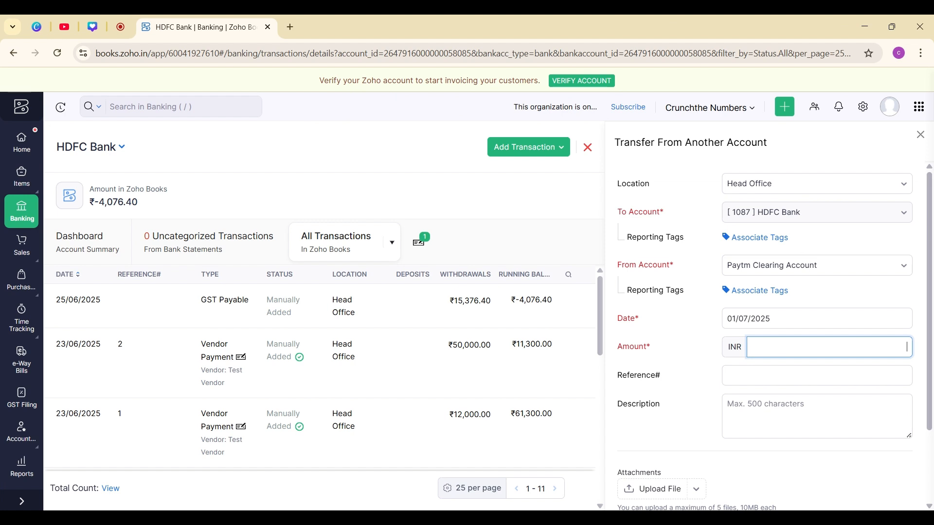
pyautogui.write('58000')
pyautogui.click(724, 410)
pyautogui.scroll(-2, 696, 422)
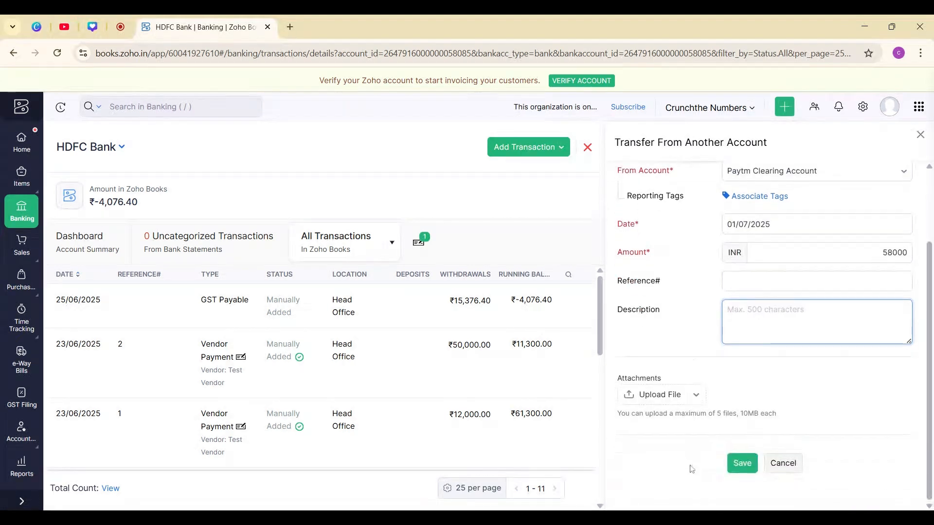
pyautogui.click(740, 463)
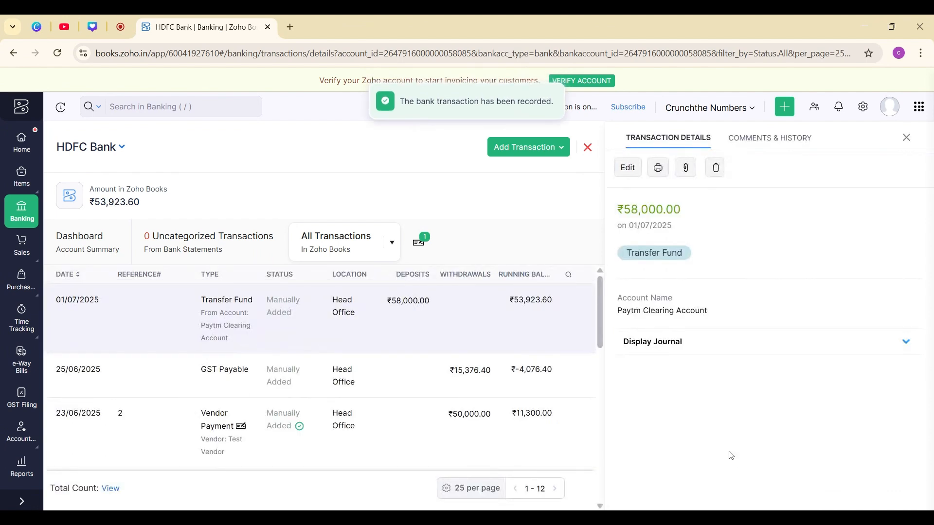
# Open the Balance Sheet report and examine its asset and liability accounts
pyautogui.scroll(-2, 22, 404)
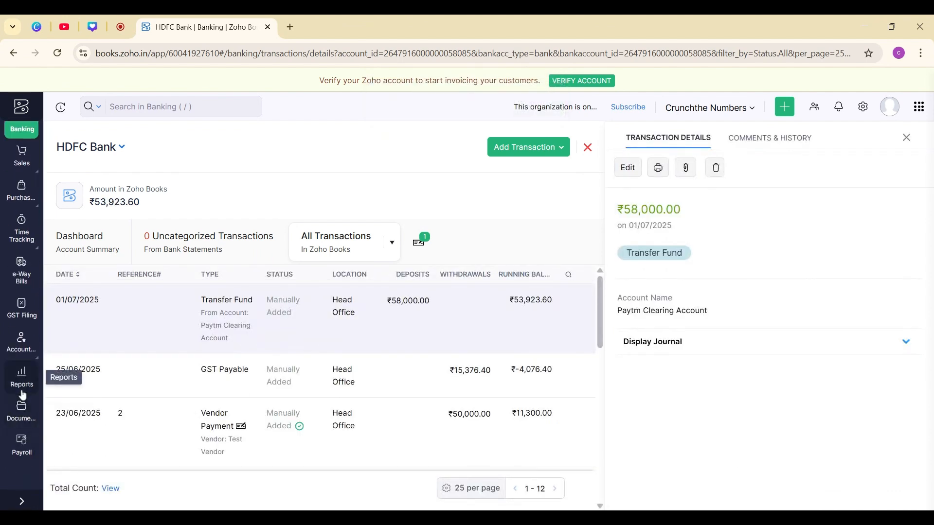
pyautogui.click(20, 371)
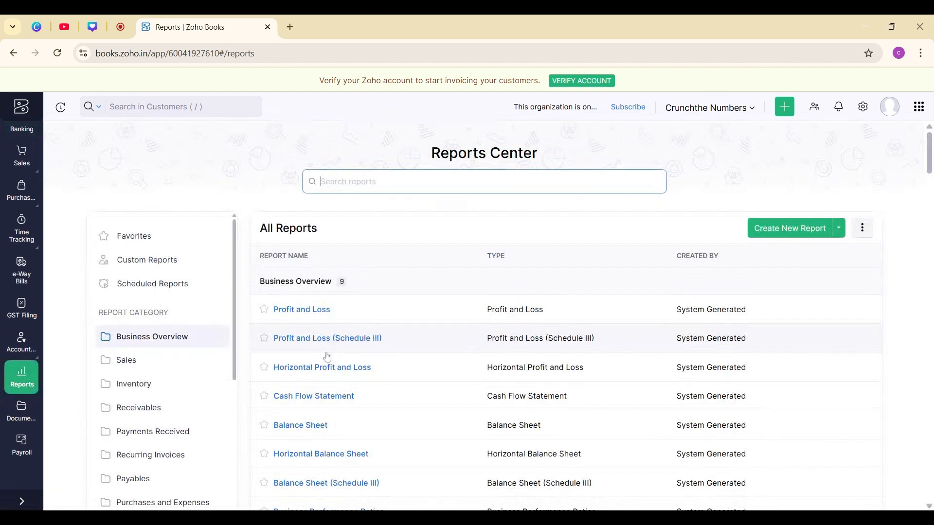
pyautogui.click(316, 424)
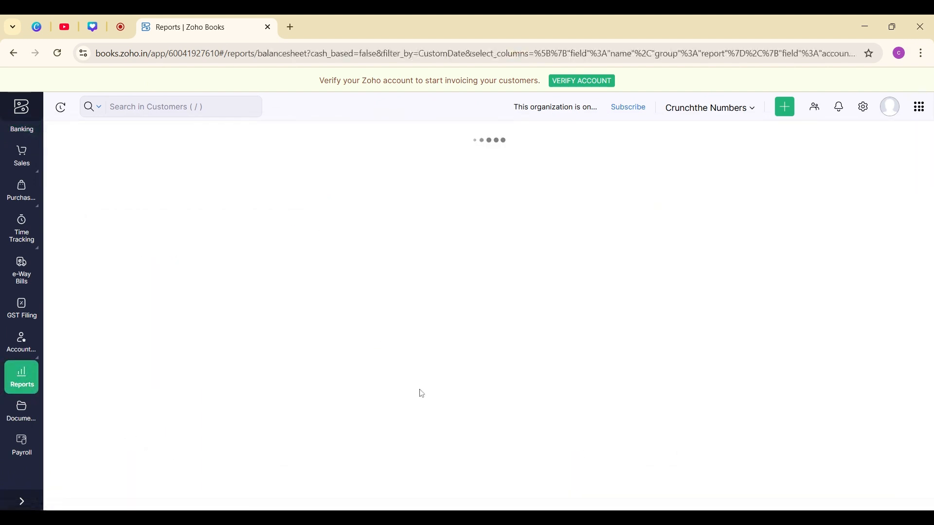
pyautogui.scroll(-6, 428, 358)
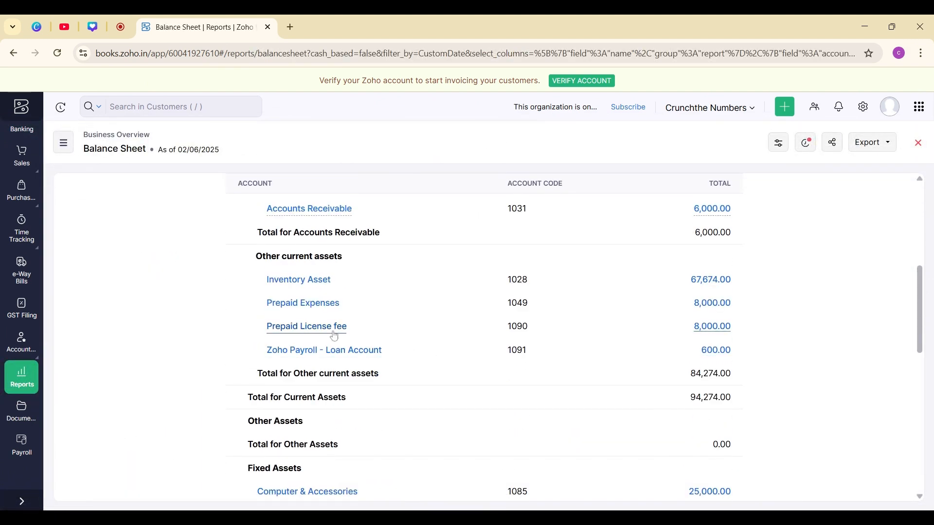
pyautogui.scroll(-10, 331, 350)
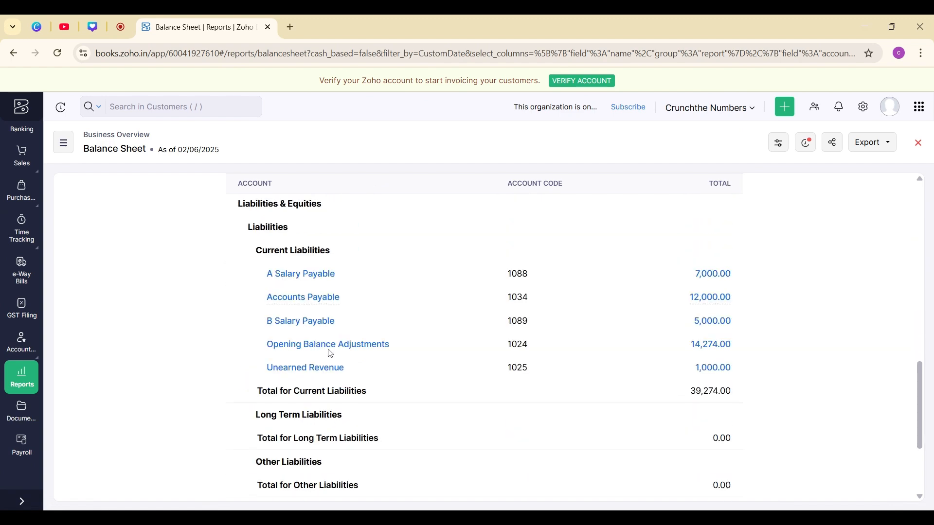
pyautogui.scroll(10, 335, 365)
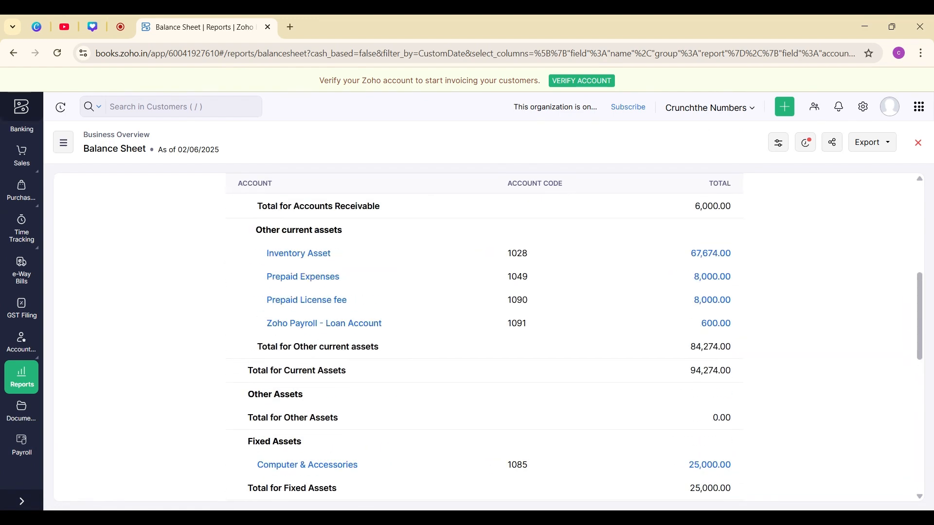
pyautogui.scroll(6, 335, 364)
pyautogui.scroll(-1, 340, 317)
pyautogui.scroll(3, 340, 317)
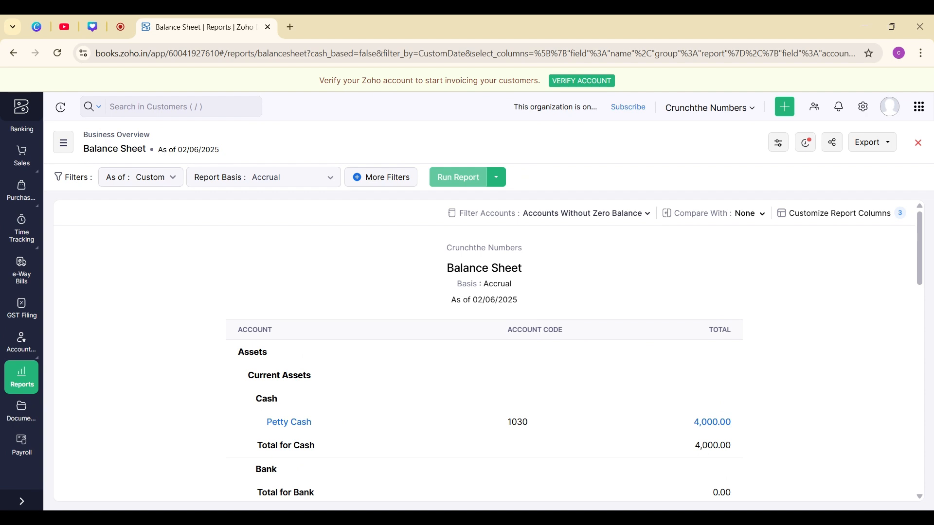
# Run the Balance Sheet as of today and open the Paytm Clearing Account's transactions from it
pyautogui.click(159, 179)
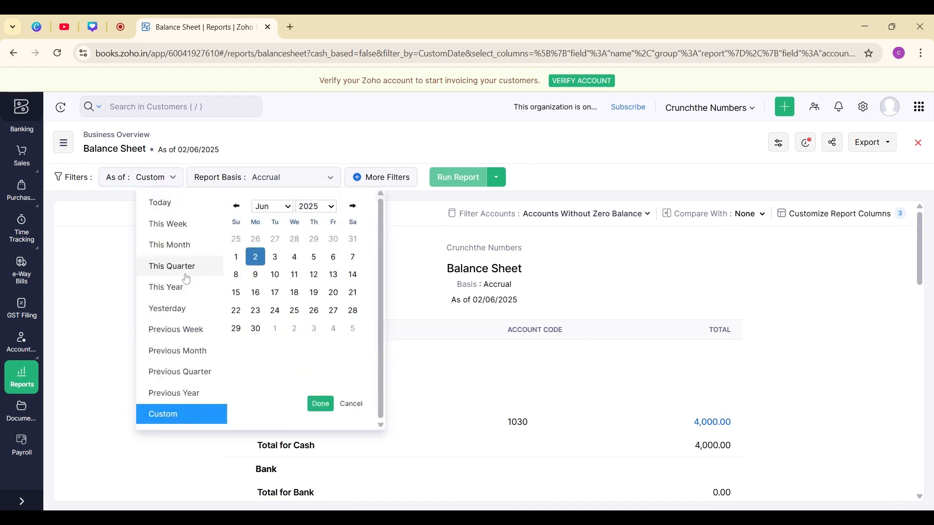
pyautogui.click(175, 214)
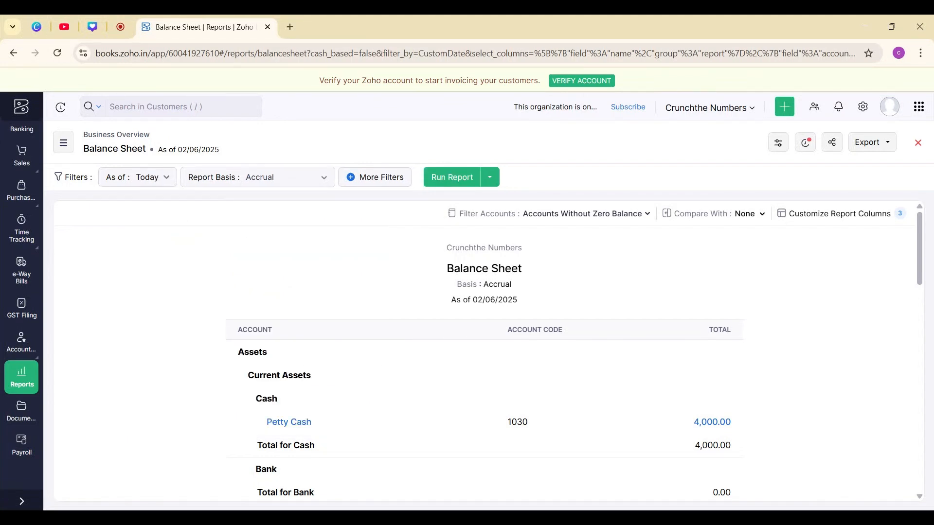
pyautogui.click(457, 177)
pyautogui.scroll(-3, 467, 316)
pyautogui.scroll(-5, 467, 318)
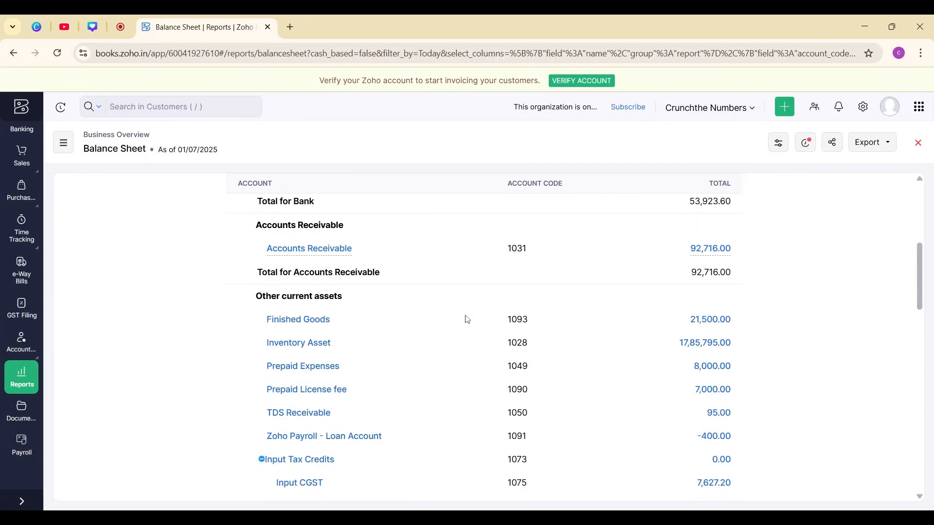
pyautogui.scroll(-3, 380, 424)
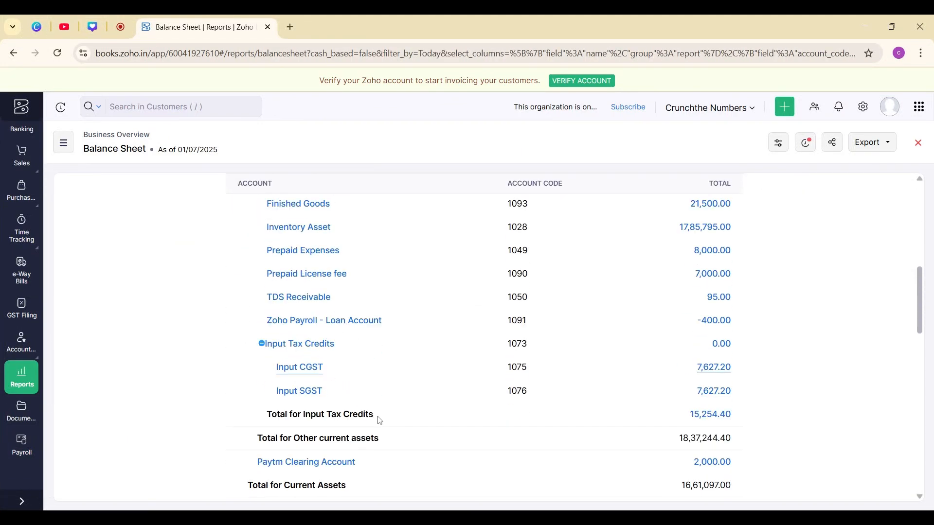
pyautogui.click(707, 385)
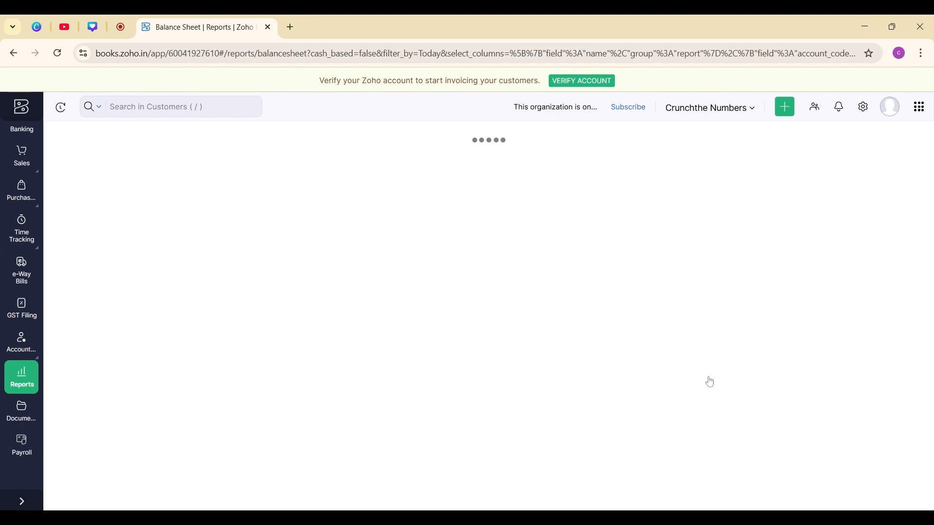
pyautogui.scroll(-1, 688, 379)
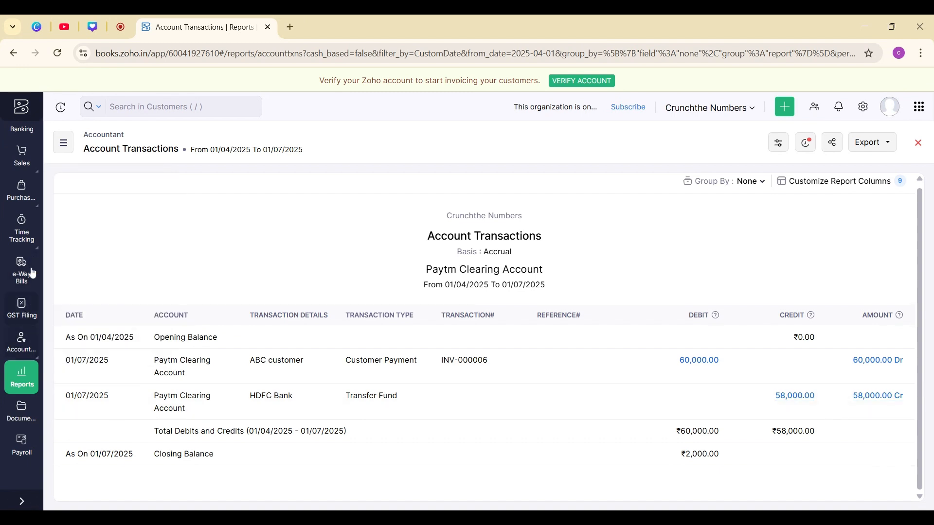
# Go to the purchase bills and start a new bill
pyautogui.moveTo(29, 220)
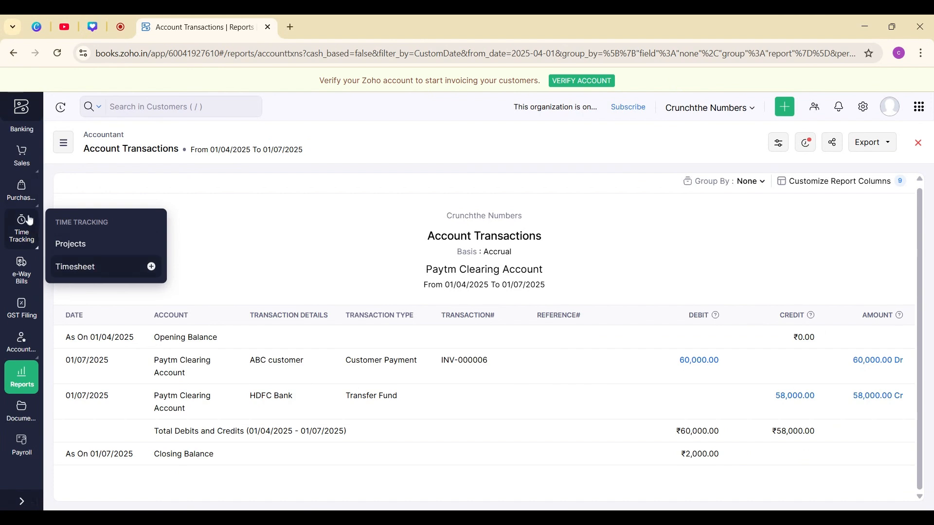
pyautogui.moveTo(41, 194)
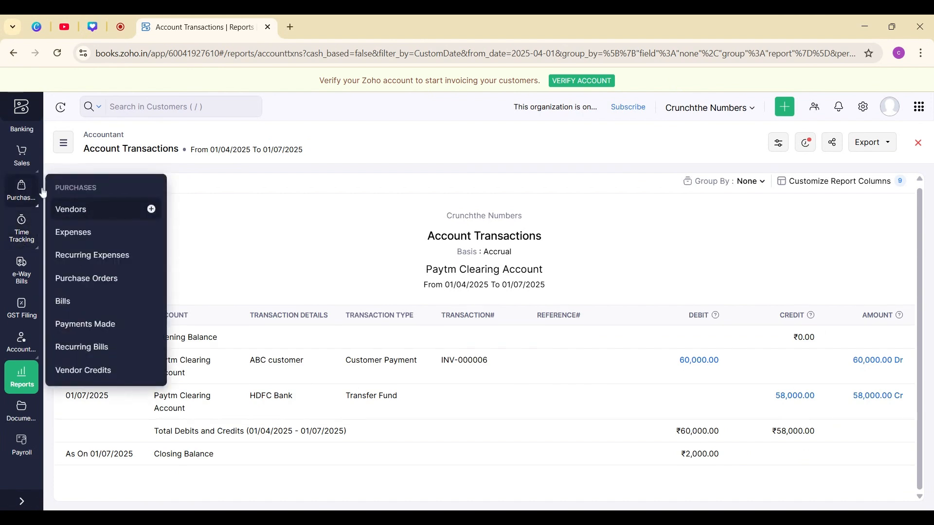
pyautogui.click(69, 209)
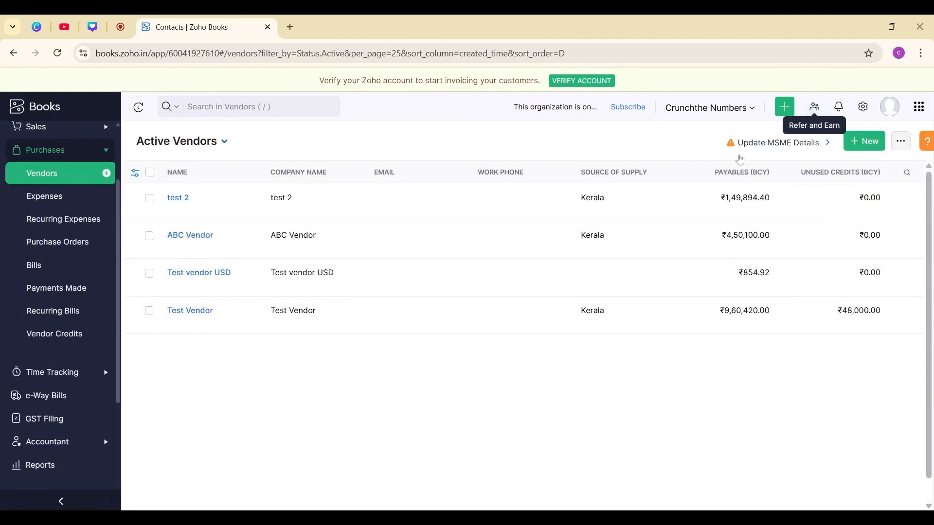
pyautogui.click(88, 265)
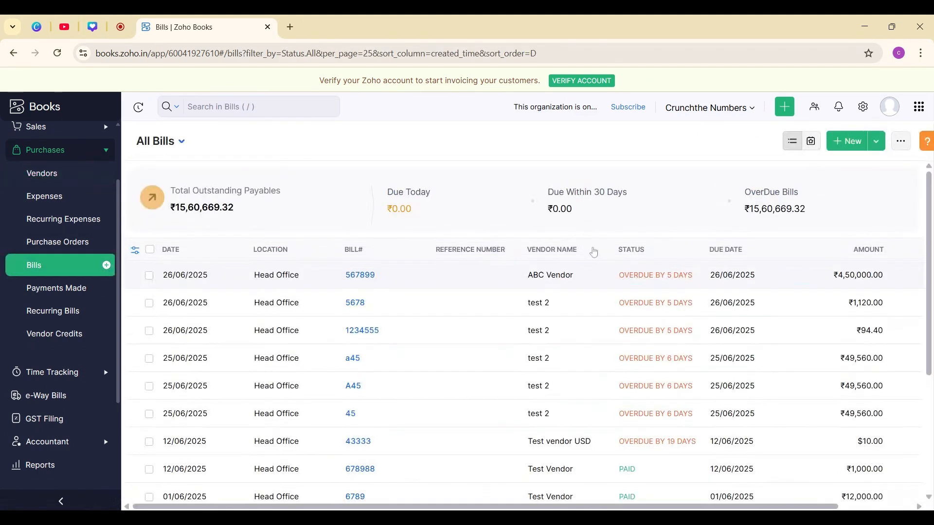
pyautogui.click(842, 143)
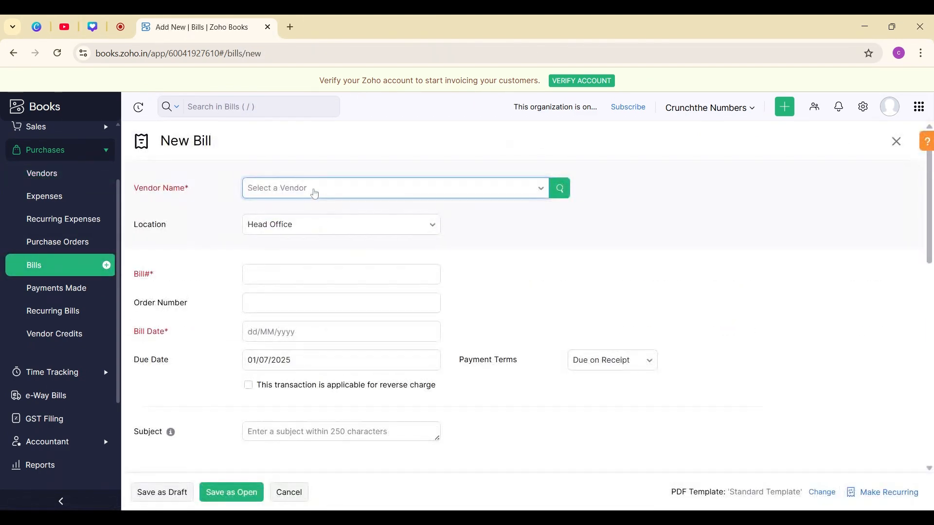
# Start a new vendor from the bill with paytm as both company name and display name
pyautogui.click(315, 191)
pyautogui.click(280, 385)
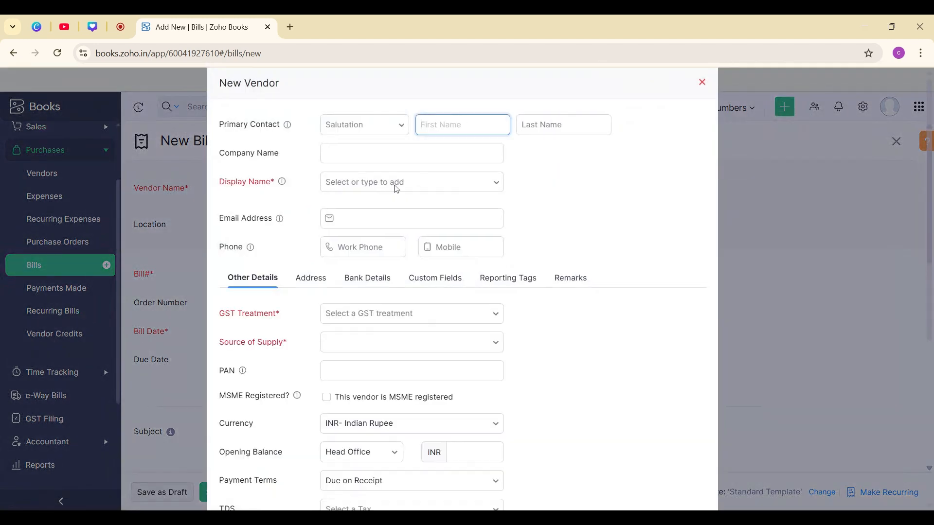
pyautogui.click(358, 158)
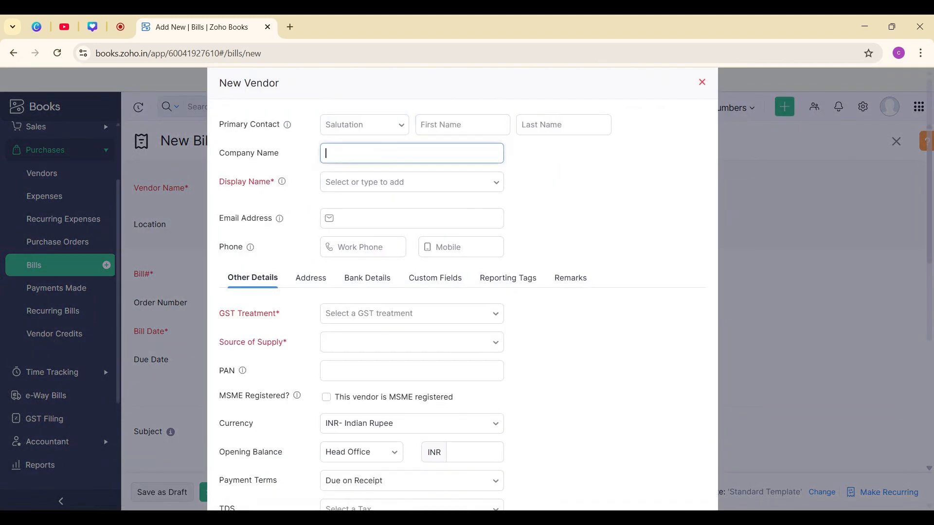
pyautogui.write('paytm')
pyautogui.click(372, 183)
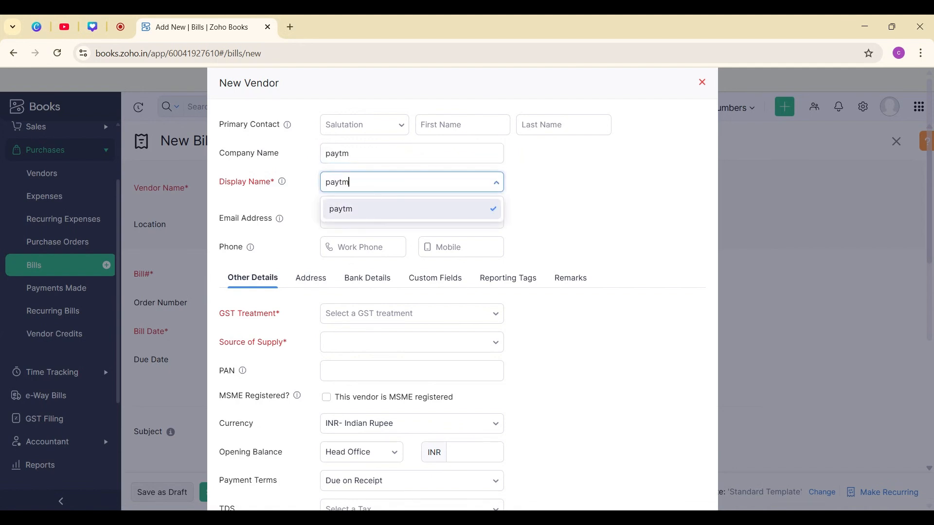
pyautogui.click(378, 208)
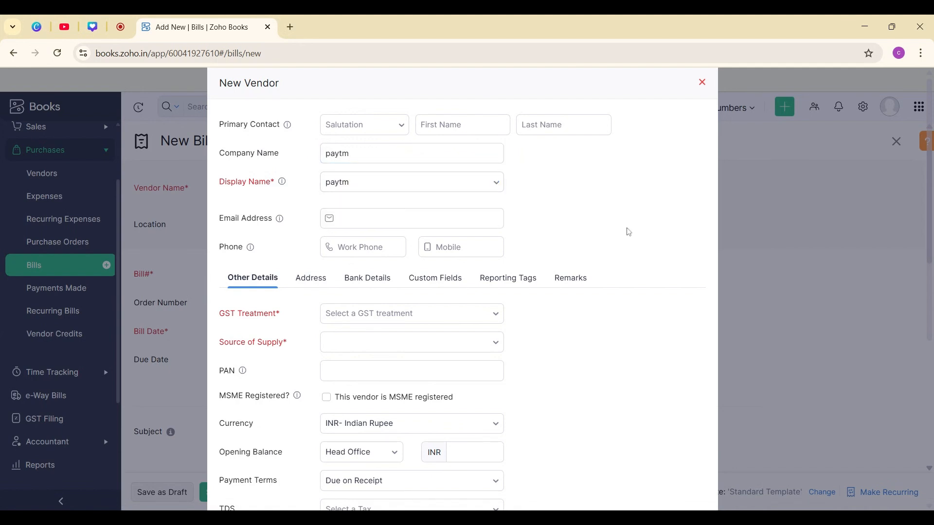
# Set the vendor's GST treatment to Unregistered Business and save the vendor
pyautogui.click(346, 312)
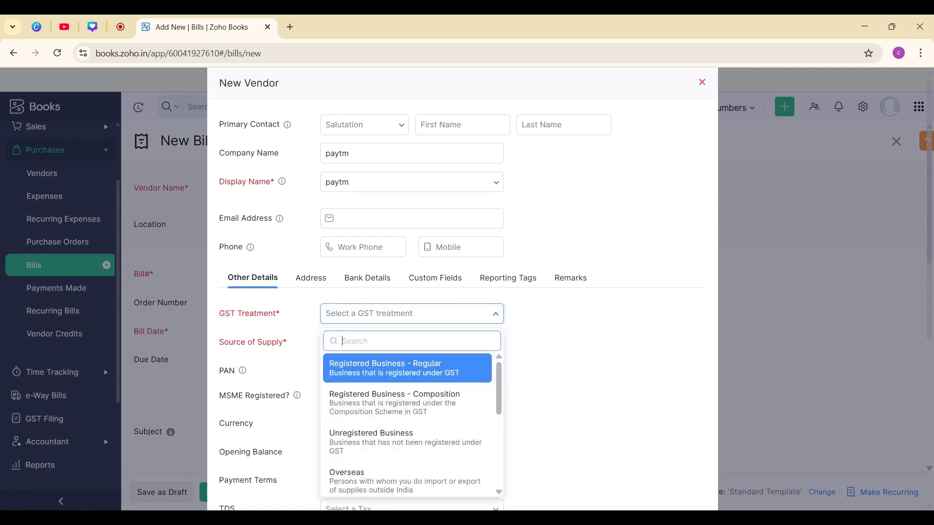
pyautogui.click(375, 434)
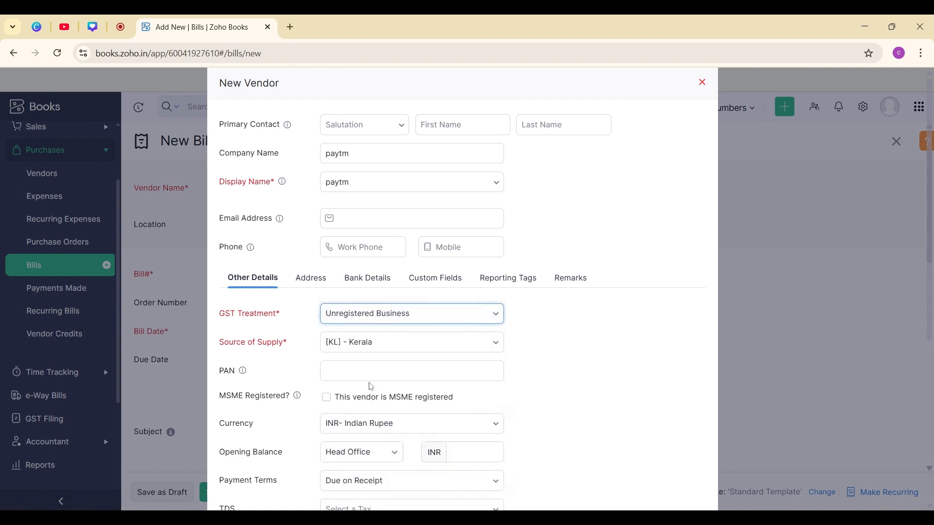
pyautogui.scroll(-4, 233, 465)
pyautogui.scroll(-2, 233, 466)
pyautogui.click(234, 473)
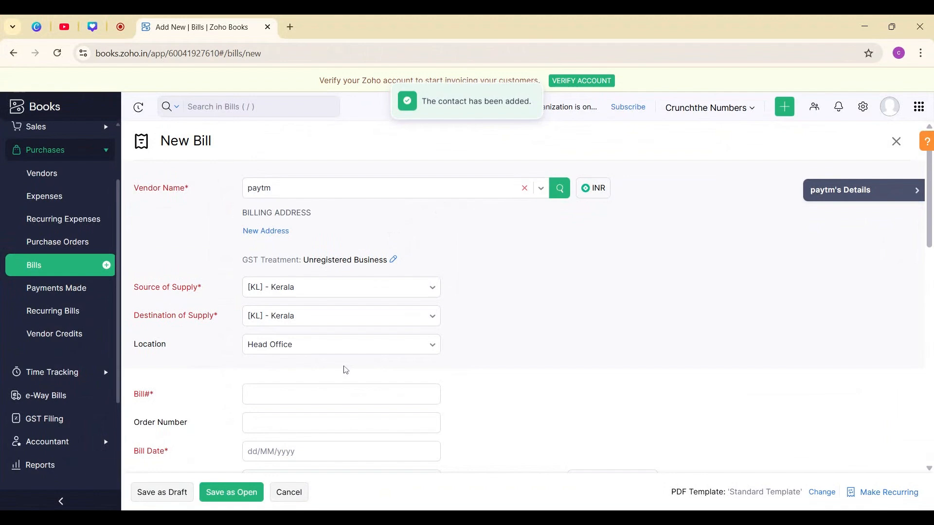
# Enter 1234 as the bill number and set the bill date to 01/07/2025
pyautogui.scroll(-3, 345, 370)
pyautogui.click(341, 273)
pyautogui.write('1234')
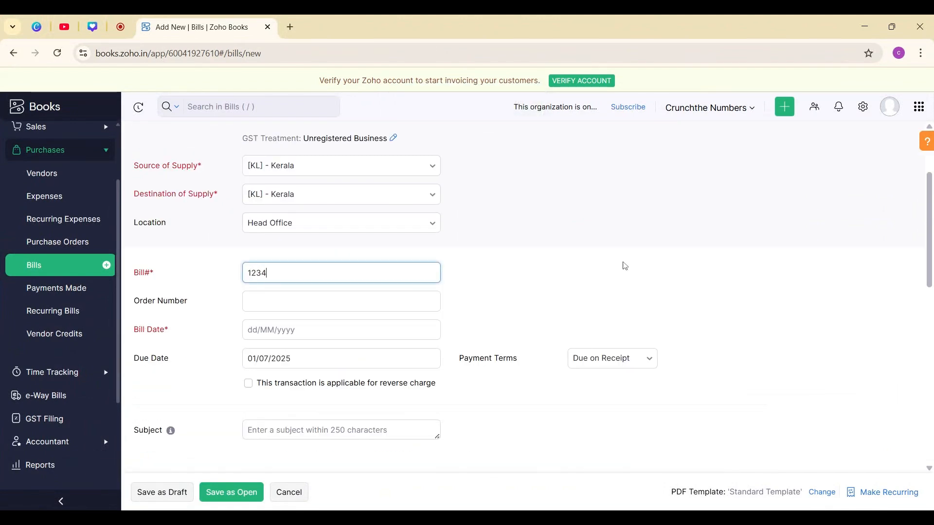
pyautogui.click(336, 329)
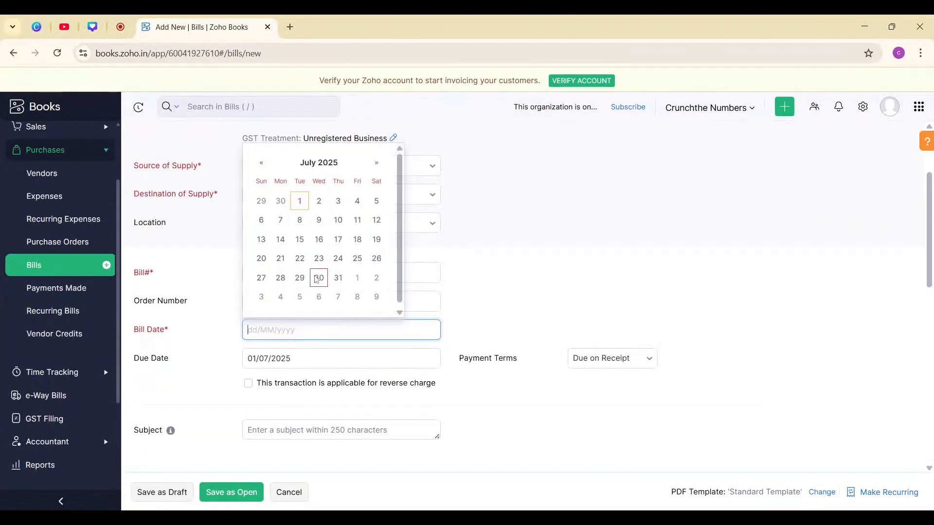
pyautogui.click(300, 209)
# Enter paytm charges as the item in the first row of the bill's item table
pyautogui.scroll(-6, 308, 302)
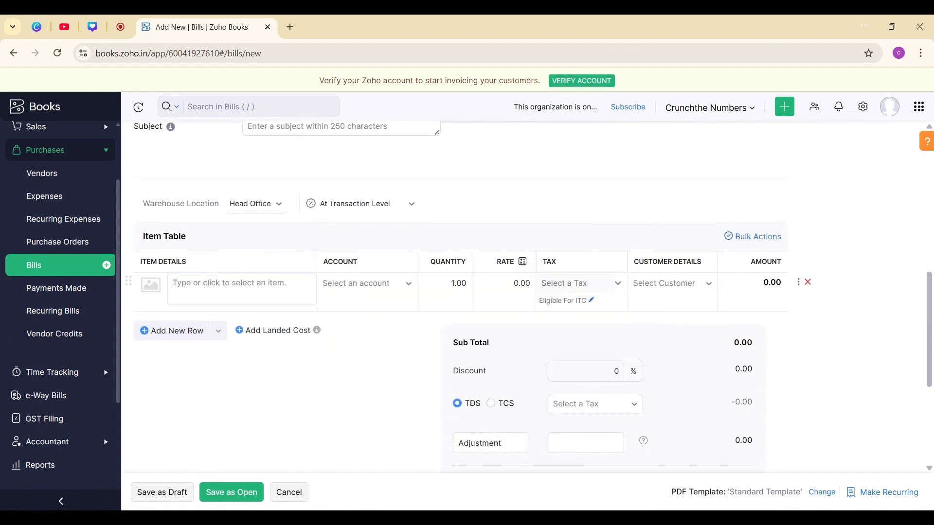
pyautogui.click(229, 289)
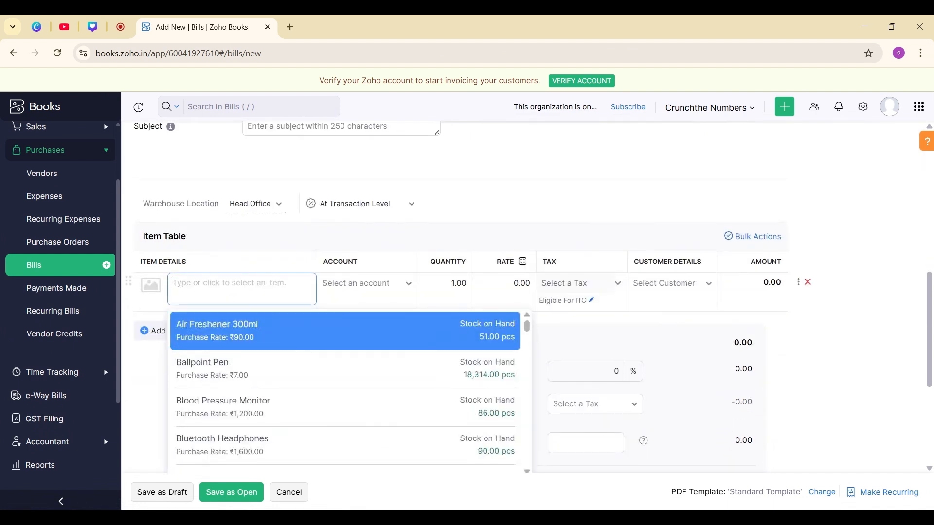
pyautogui.write('paytm harg')
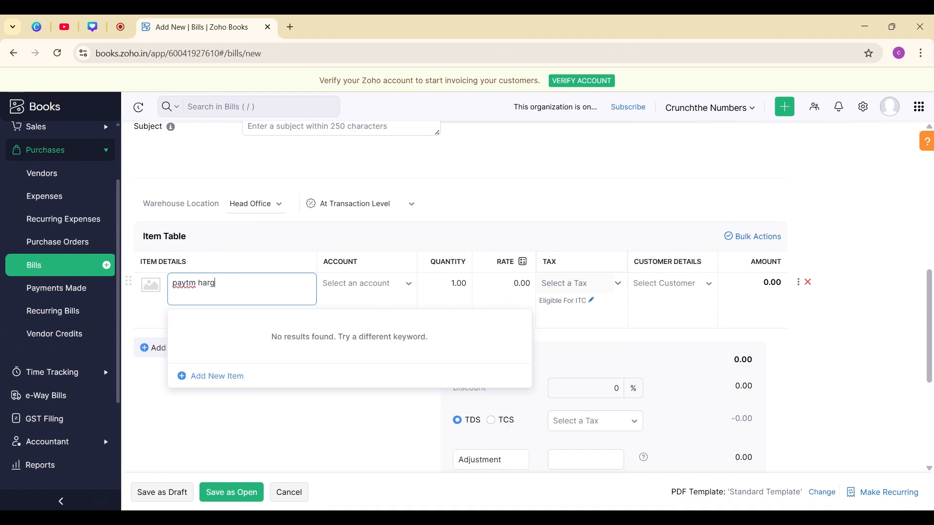
pyautogui.write('e')
pyautogui.press('BackSpace')
pyautogui.press('BackSpace')
pyautogui.press('BackSpace')
pyautogui.write('charges')
pyautogui.click(349, 311)
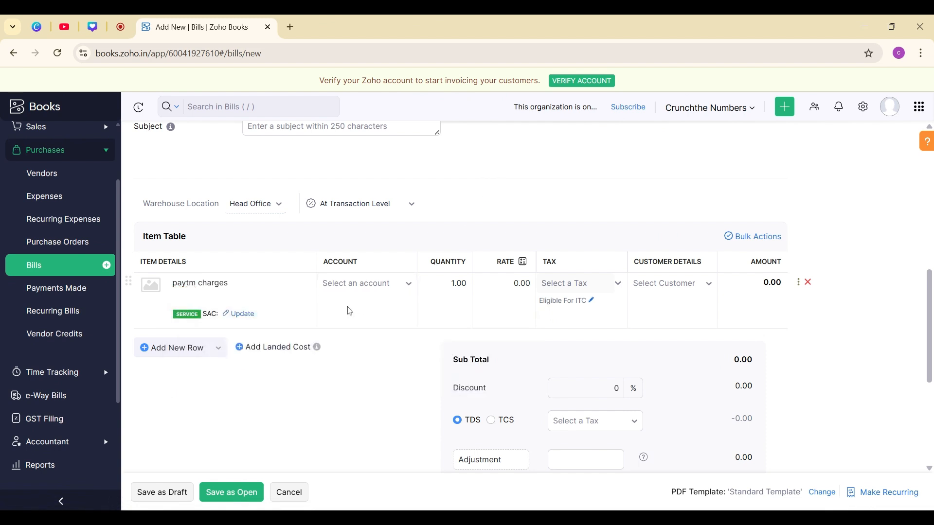
# Assign the paytm charges item to the Bank Fees and Charges expense account
pyautogui.click(351, 286)
pyautogui.write('bank')
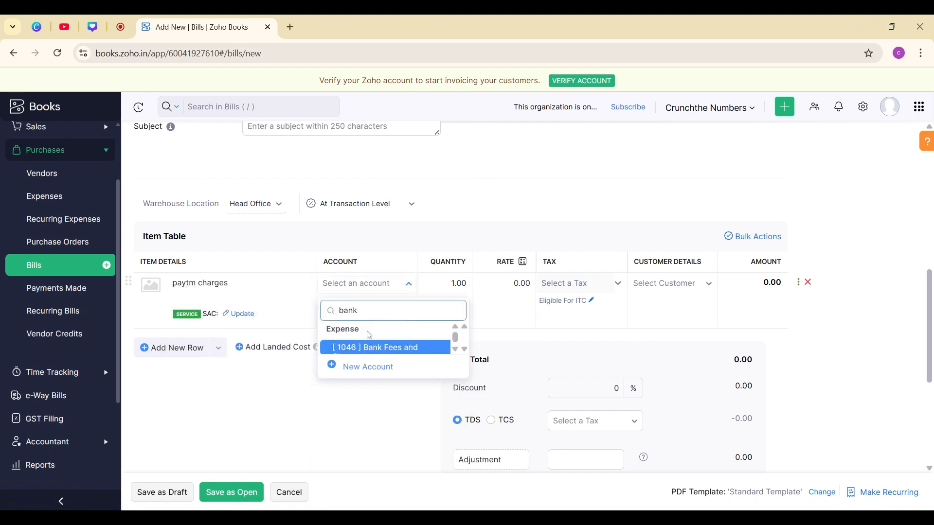
pyautogui.click(375, 349)
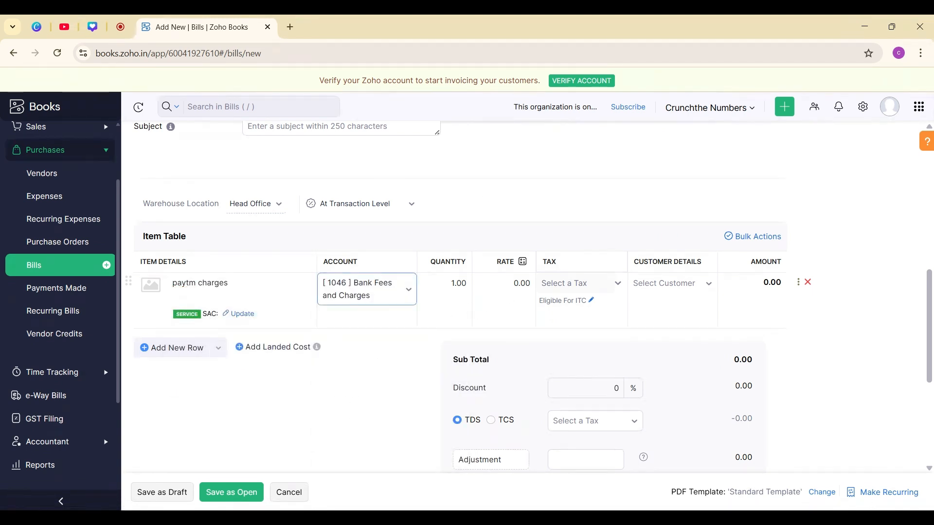
# Set the item's rate to 2000 and save the bill as open
pyautogui.click(522, 284)
pyautogui.write('2000')
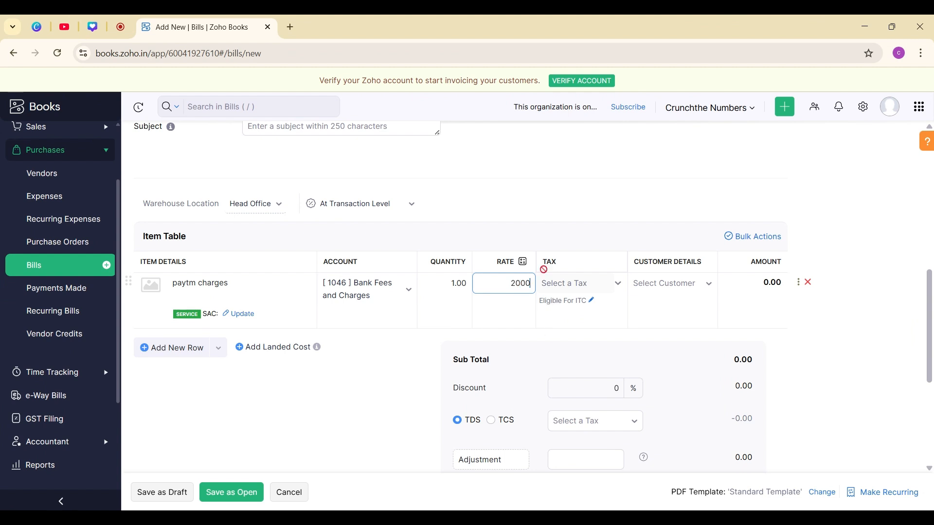
pyautogui.click(553, 203)
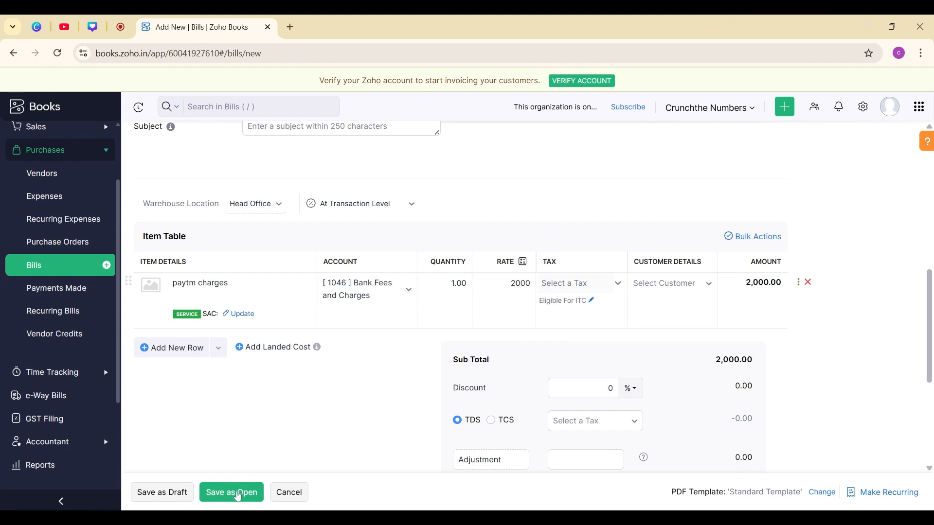
pyautogui.click(236, 494)
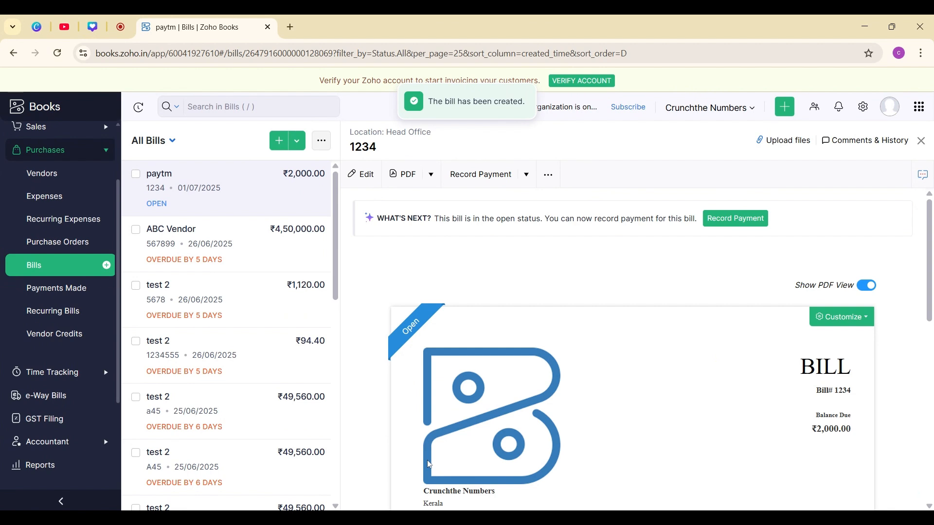
# Record the bill's payment with Paytm Clearing Account as the paid-through account and save it as paid
pyautogui.click(725, 218)
pyautogui.scroll(-3, 467, 302)
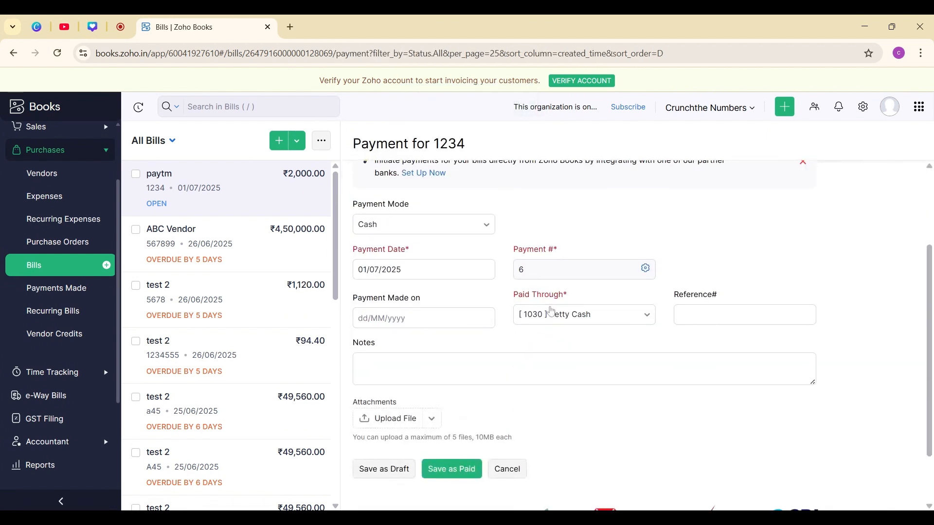
pyautogui.click(560, 314)
pyautogui.write('pay')
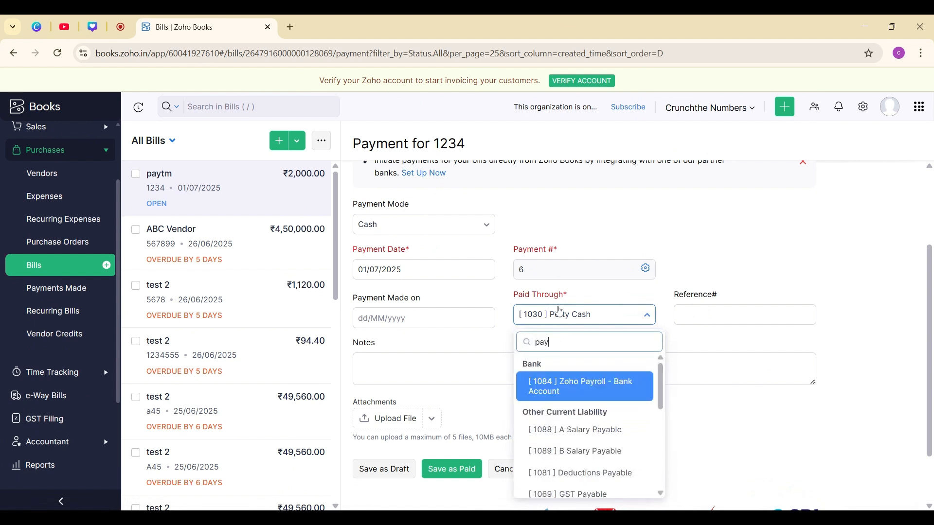
pyautogui.scroll(-6, 616, 417)
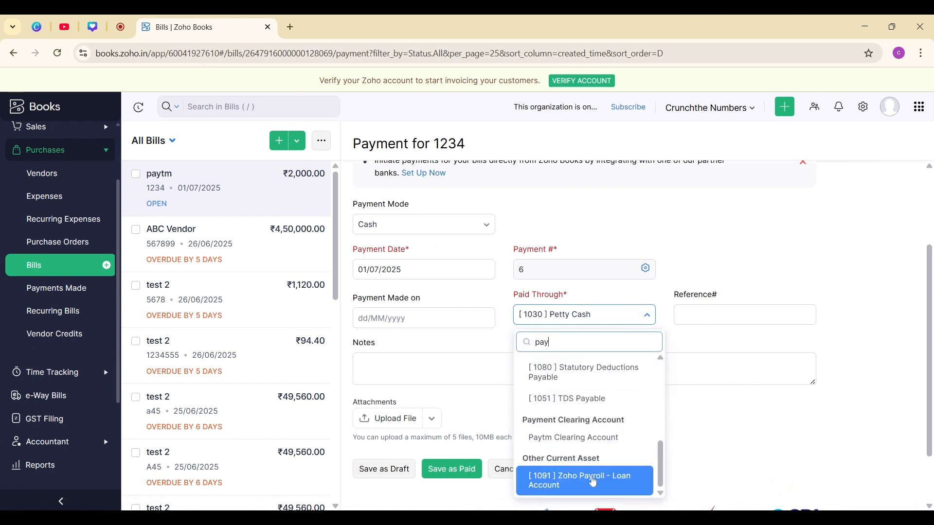
pyautogui.scroll(-2, 594, 481)
pyautogui.click(572, 370)
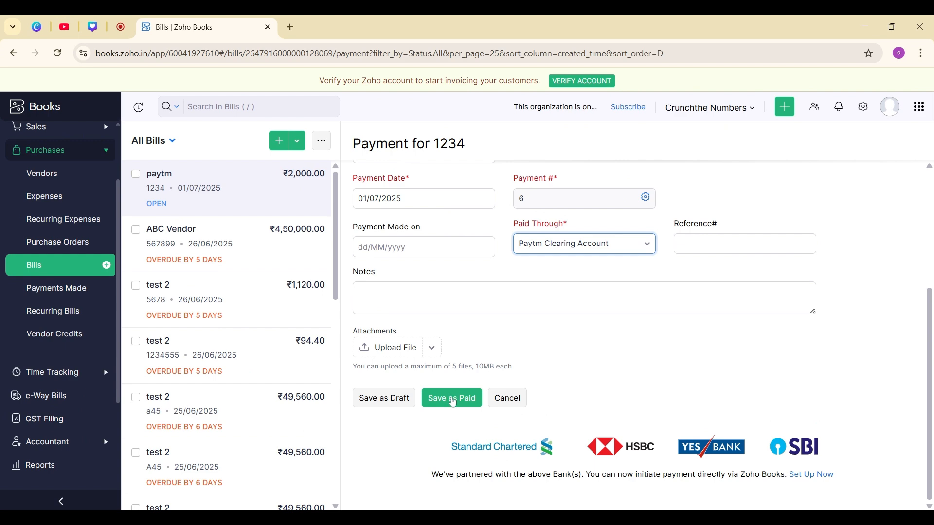
pyautogui.click(454, 401)
# Search the chart of accounts for paytm, open the Paytm Clearing Account and bring up its detailed transactions report
pyautogui.scroll(-4, 83, 306)
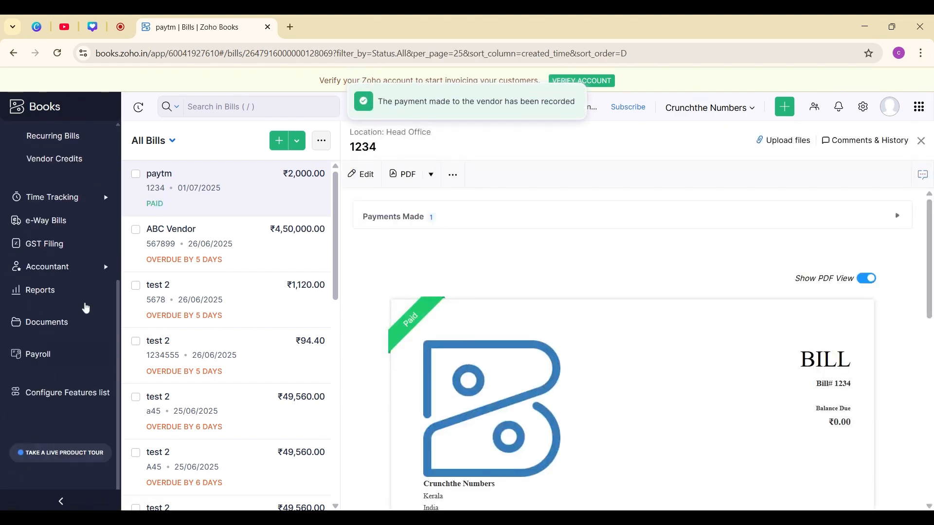
pyautogui.click(79, 265)
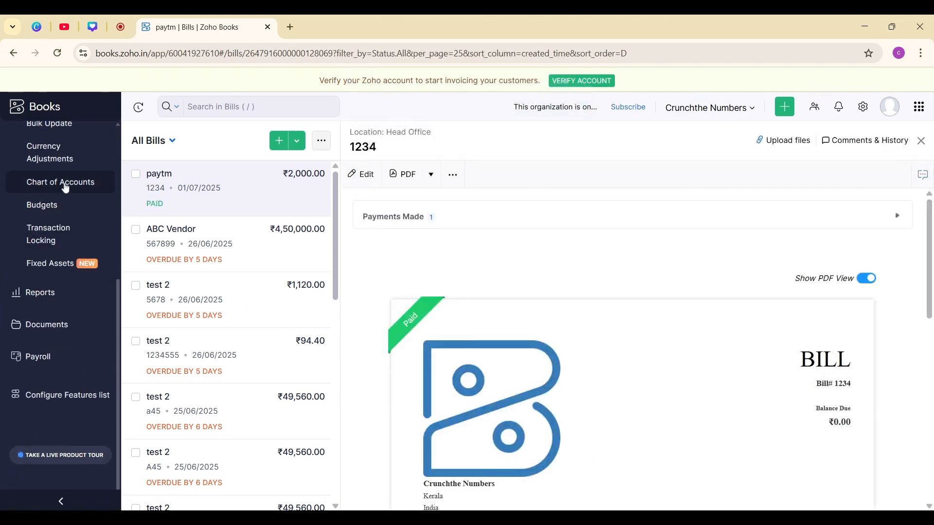
pyautogui.click(75, 183)
pyautogui.press('/')
pyautogui.write('paytm')
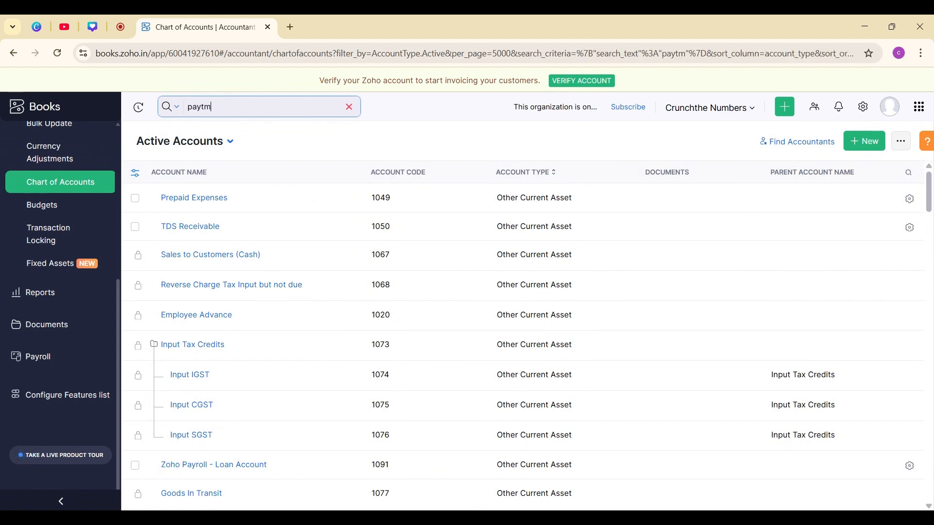
pyautogui.press('Return')
pyautogui.click(241, 286)
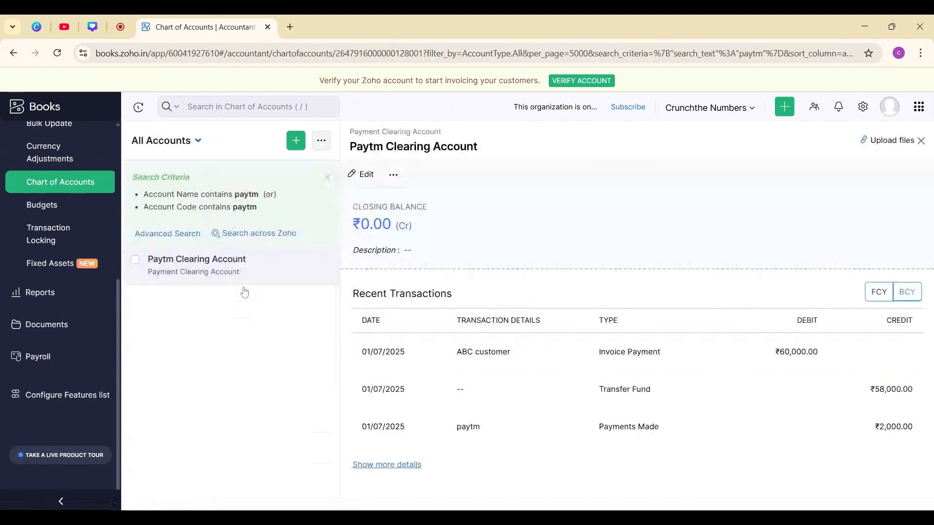
pyautogui.click(387, 464)
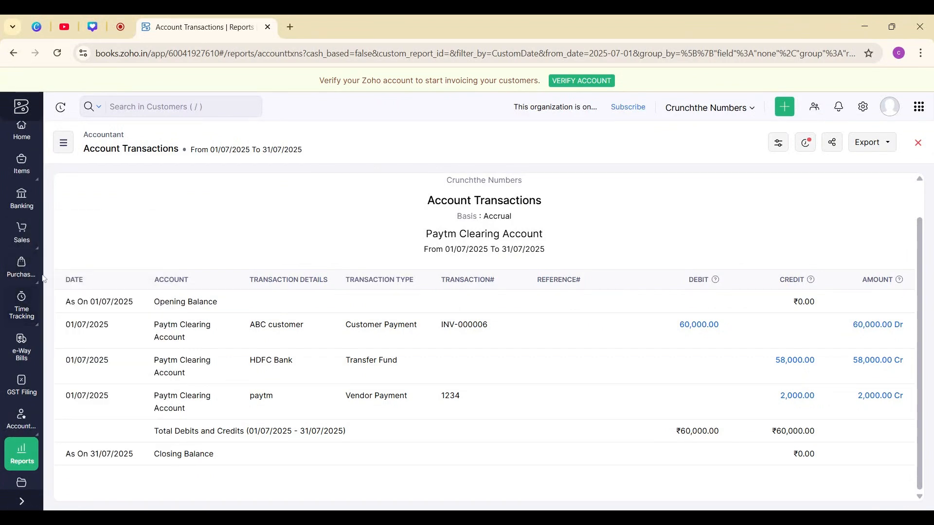
# Examine the Paid Through account options on a new expense form and leave the form without saving
pyautogui.moveTo(39, 275)
pyautogui.click(71, 283)
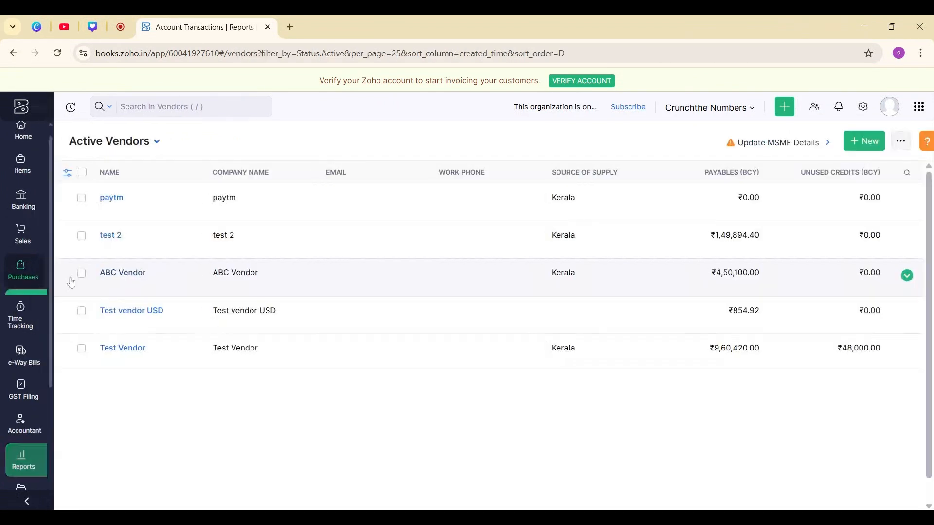
pyautogui.click(43, 274)
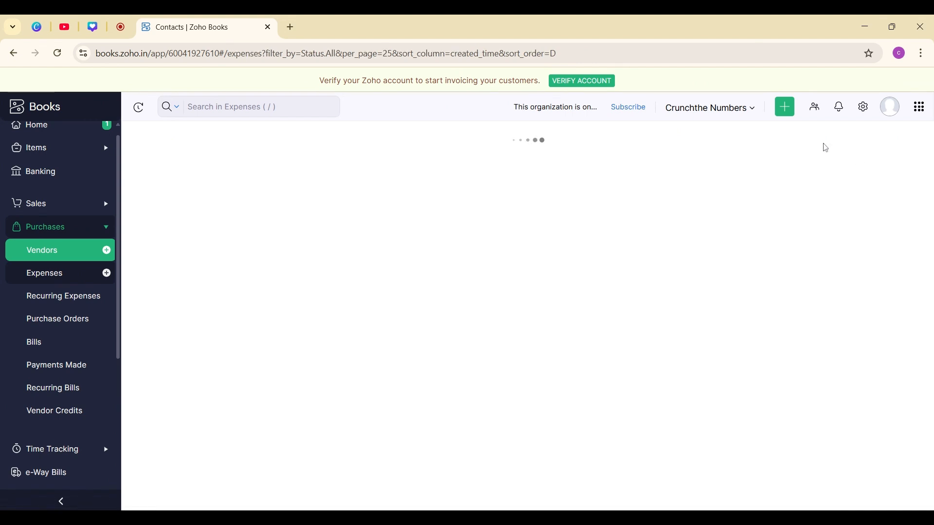
pyautogui.click(862, 143)
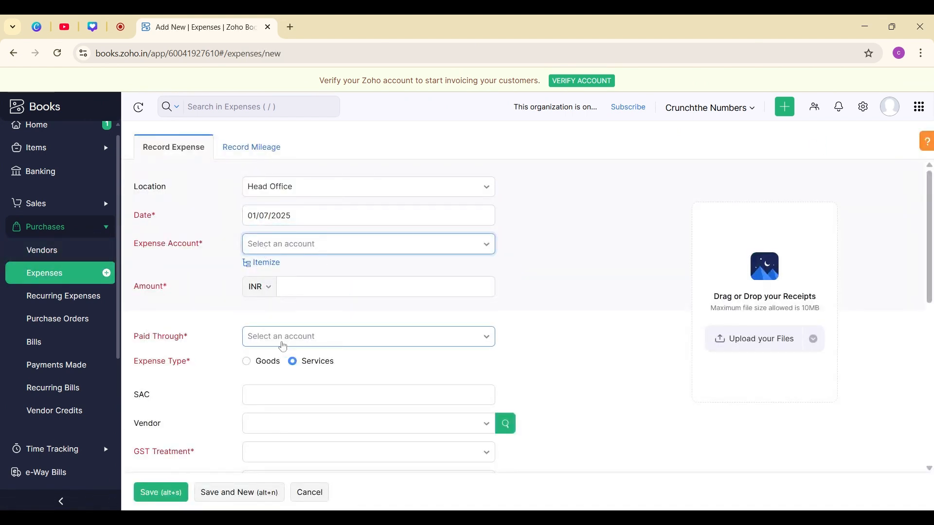
pyautogui.click(283, 339)
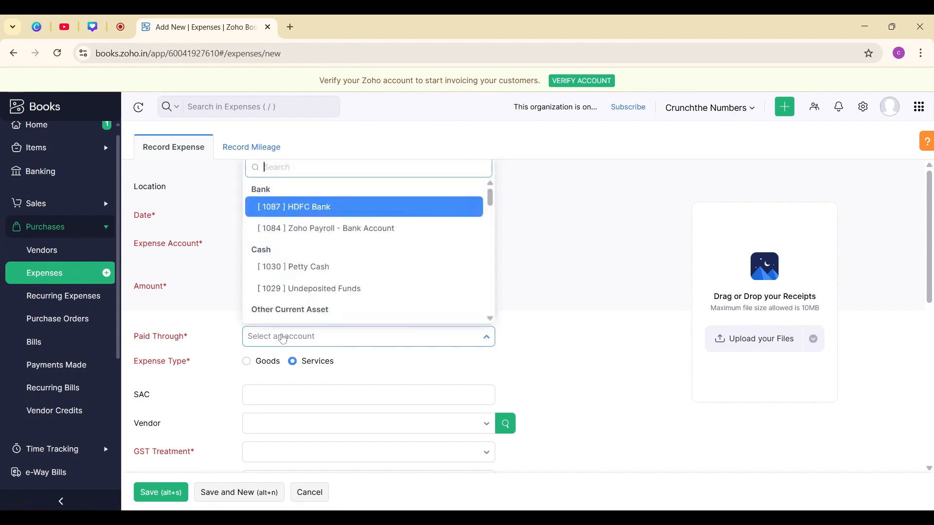
pyautogui.click(314, 495)
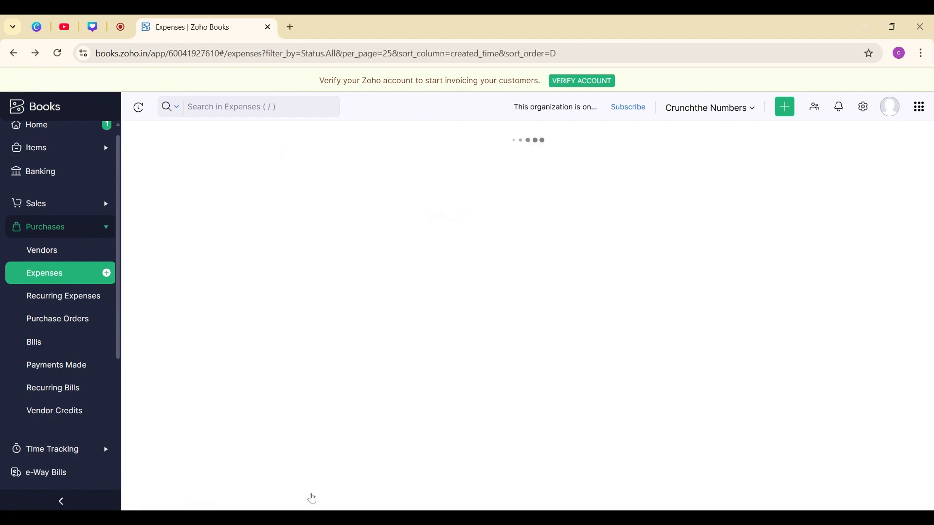